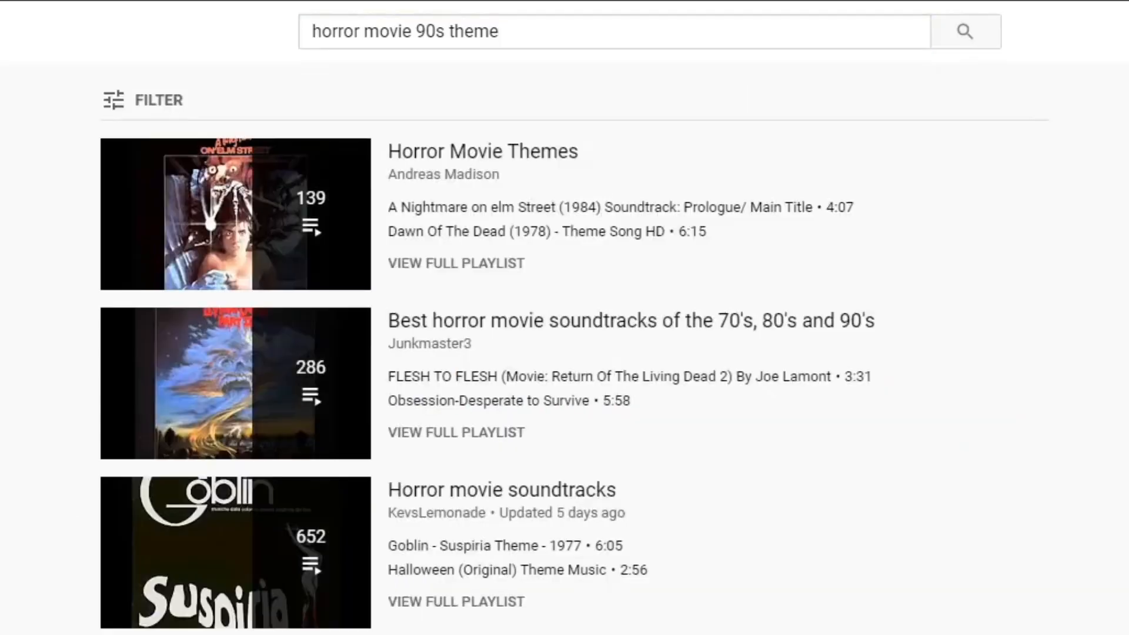
# Browse the "horror movie 90s theme" results and open the "Horror movie soundtracks" playlist
pyautogui.scroll(-10, 754, 341)
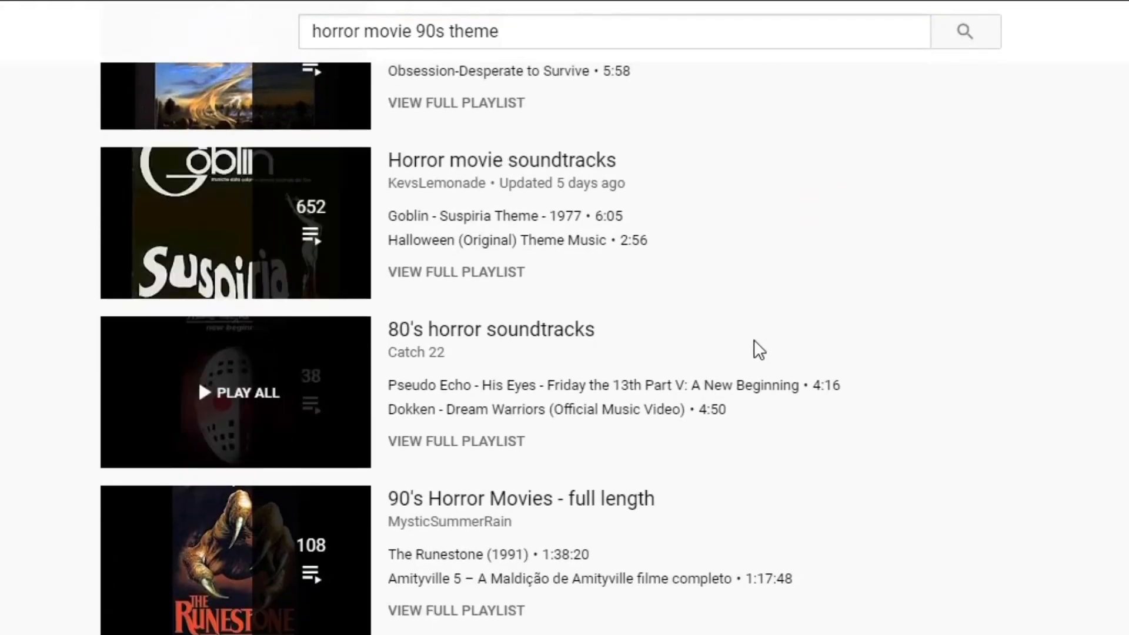
pyautogui.scroll(-20, 754, 341)
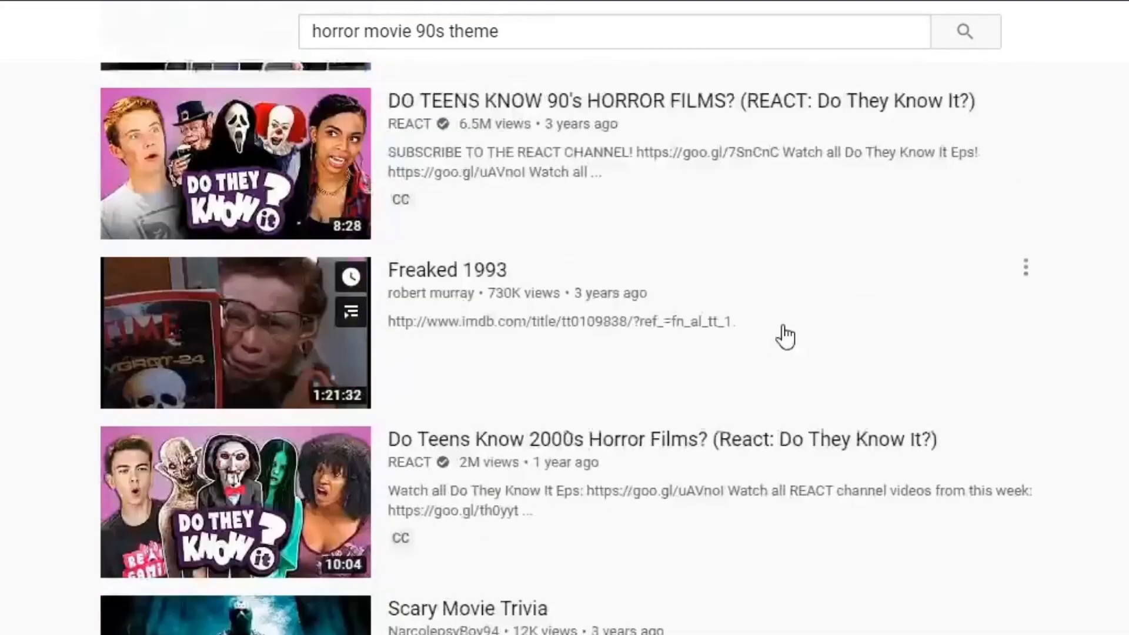
pyautogui.scroll(-9, 915, 380)
pyautogui.scroll(20, 978, 411)
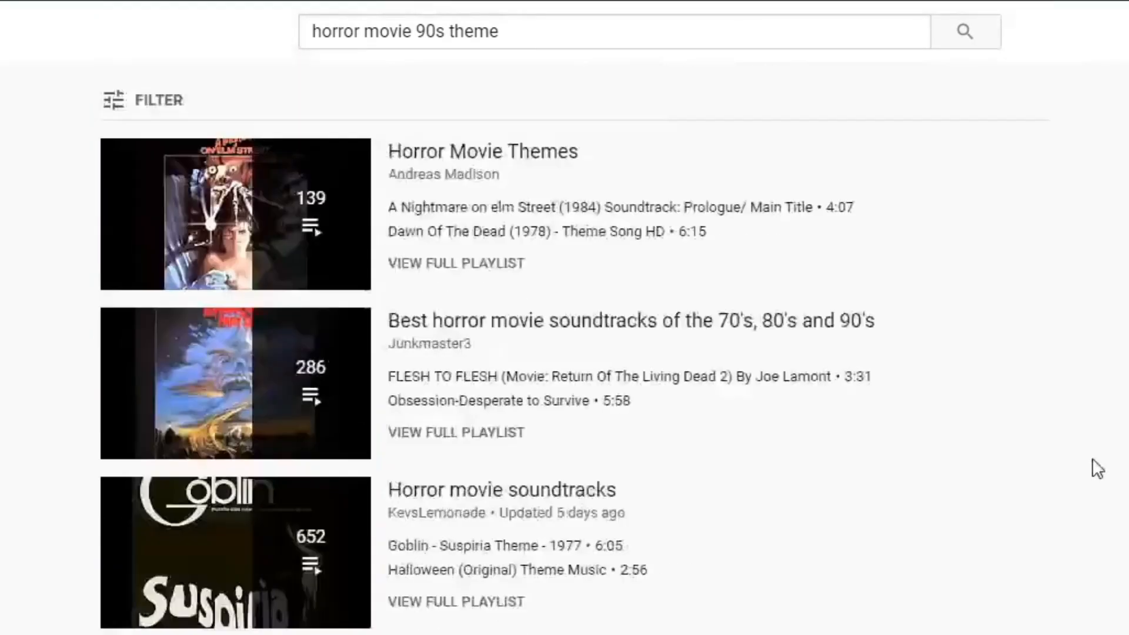
pyautogui.scroll(-2, 1094, 469)
pyautogui.scroll(1, 733, 529)
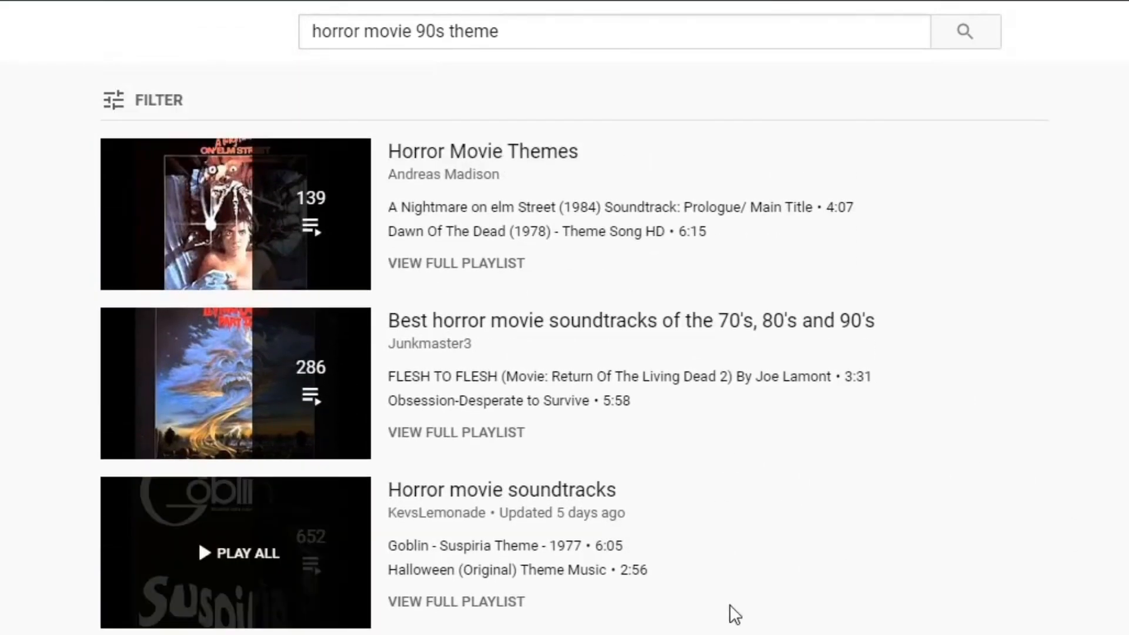
pyautogui.scroll(-1, 512, 563)
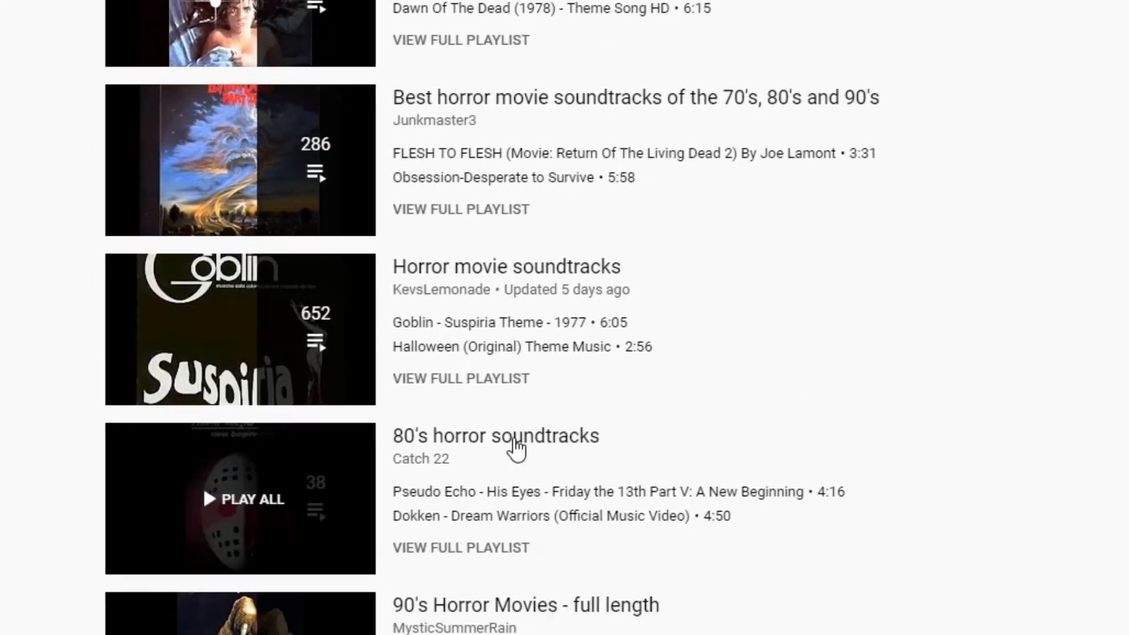
pyautogui.click(487, 275)
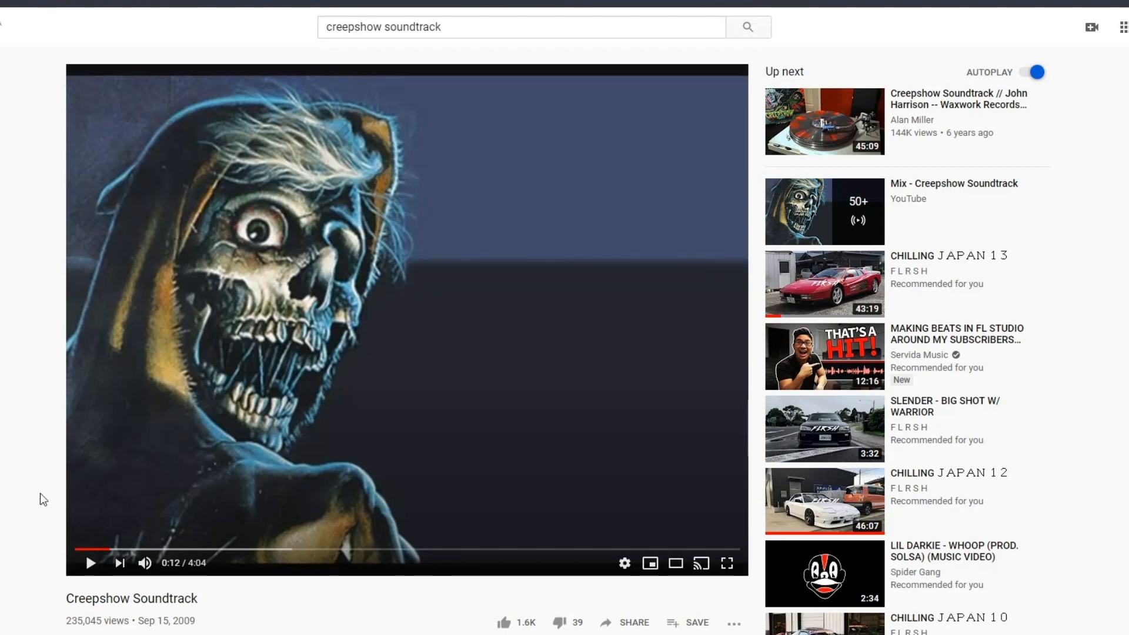
# Play the opening of the Creepshow Soundtrack video and pause it
pyautogui.click(142, 490)
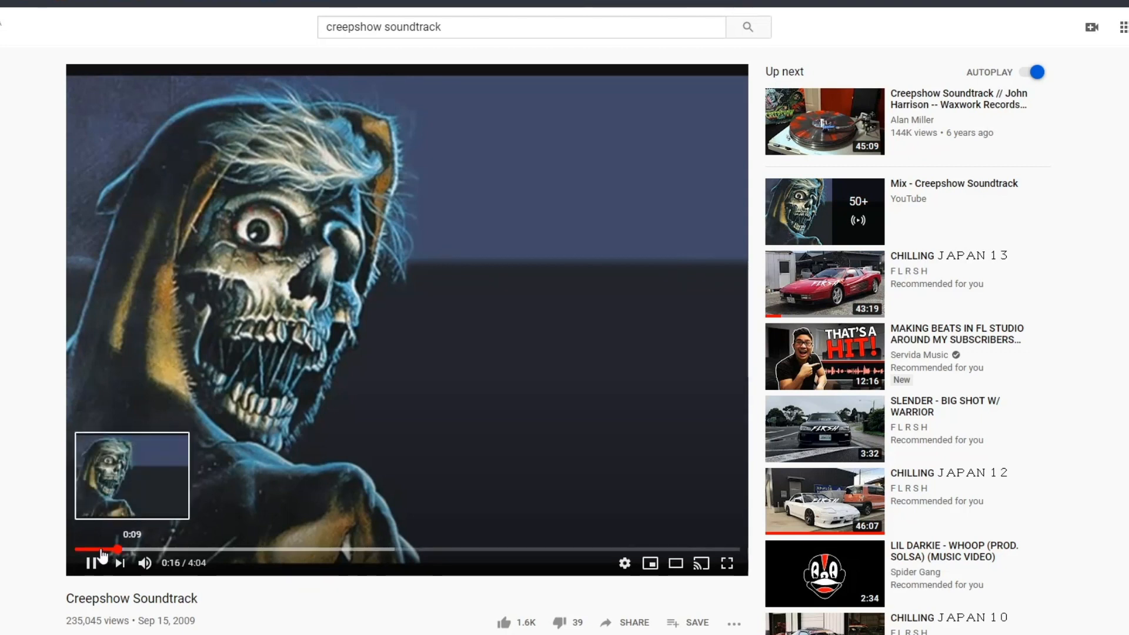
pyautogui.click(141, 452)
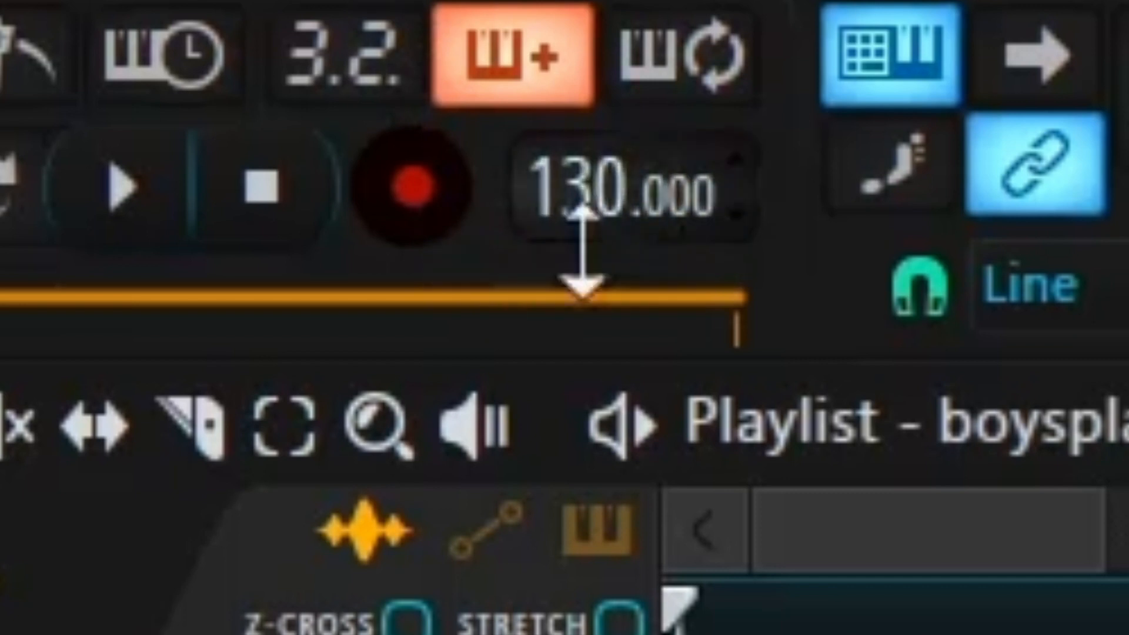
# In FL Studio, set the project tempo to 180 BPM and place the Creepshow Soundtrack audio at the start of Track 1
pyautogui.moveTo(517, 171); pyautogui.dragTo(518, 116)
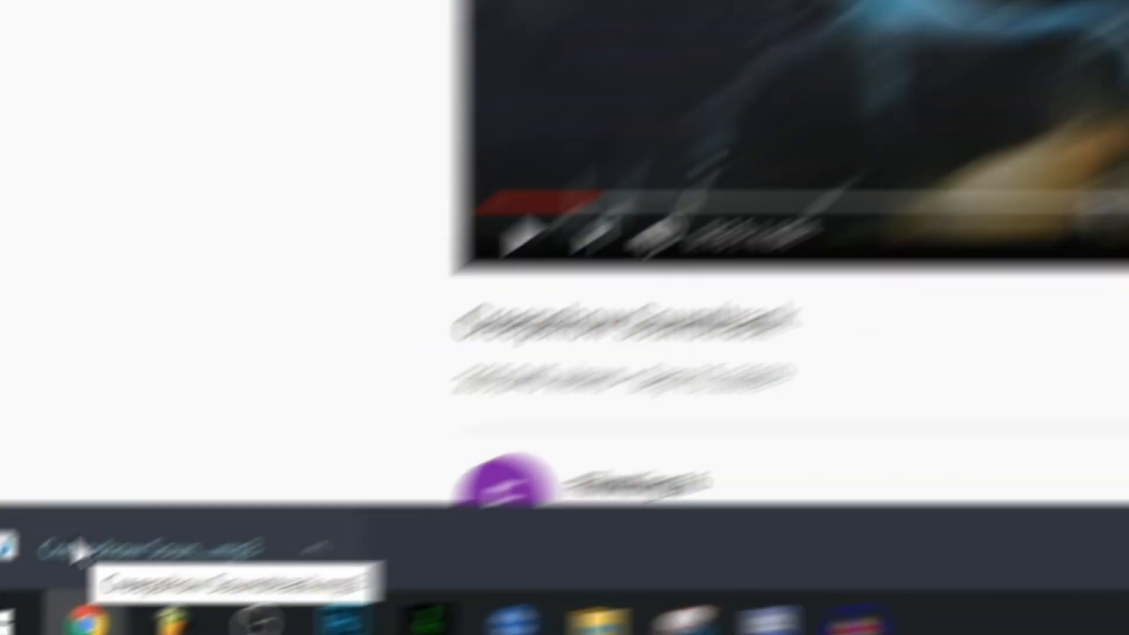
pyautogui.moveTo(137, 507); pyautogui.dragTo(532, 316)
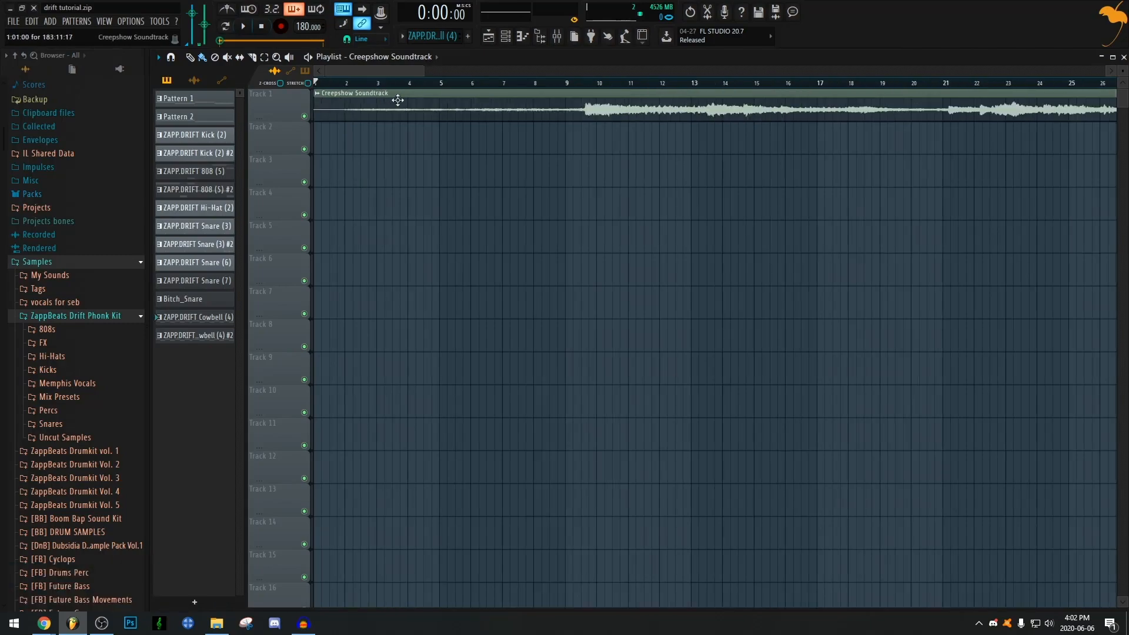
# Open the sample of the Creepshow Soundtrack clip on Track 1 in the Edison audio editor
pyautogui.doubleClick(400, 101)
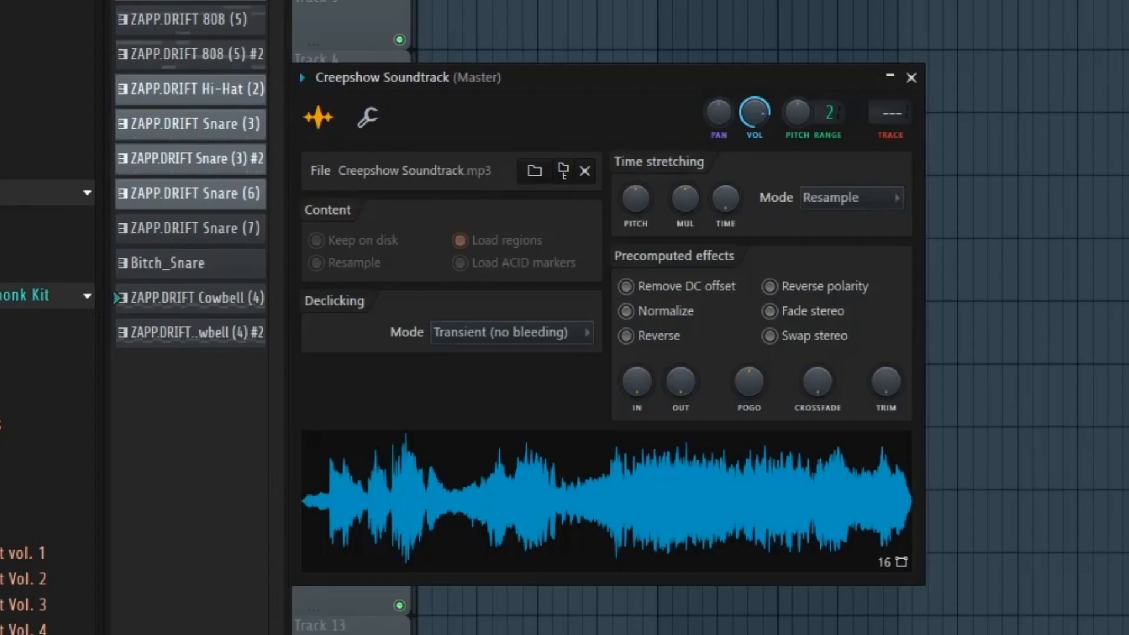
pyautogui.rightClick(578, 466)
pyautogui.click(685, 518)
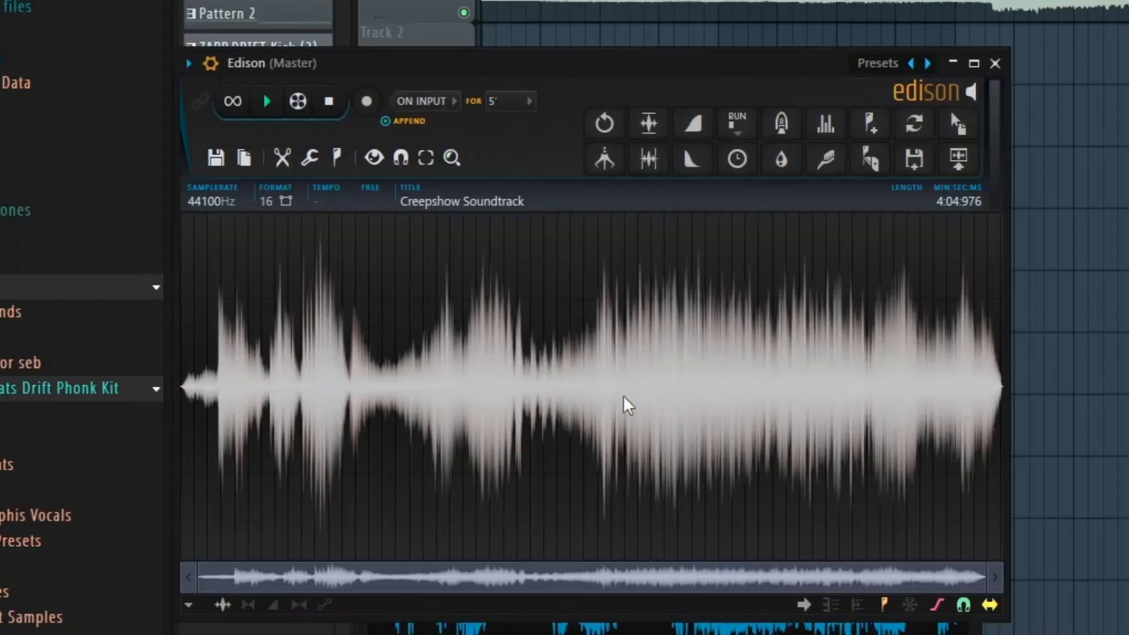
# Examine the beginning of the soundtrack's waveform and audition its quiet intro and the louder section that follows to find a usable sample
pyautogui.scroll(5, 504, 389)
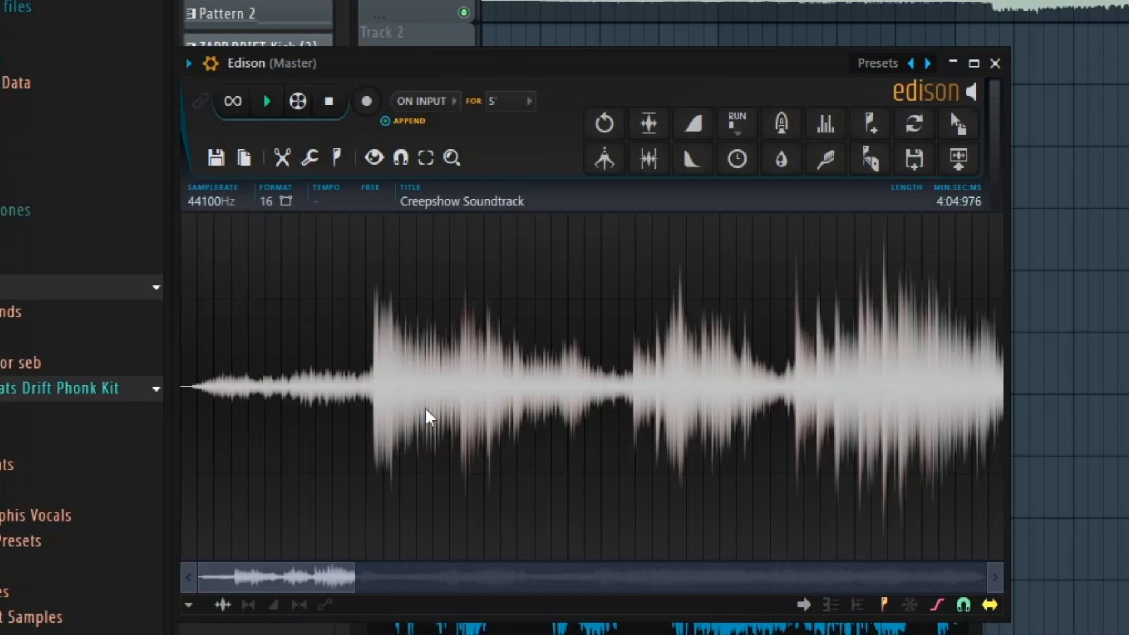
pyautogui.scroll(5, 447, 381)
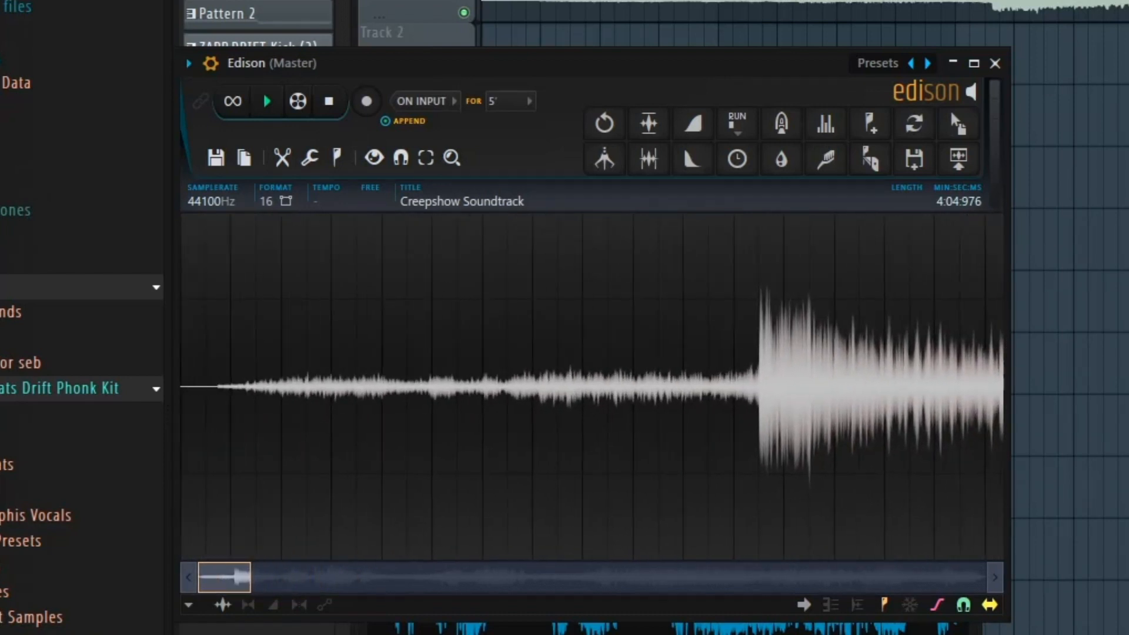
pyautogui.scroll(-4, 329, 385)
pyautogui.scroll(3, 359, 385)
pyautogui.scroll(-3, 412, 385)
pyautogui.scroll(3, 447, 385)
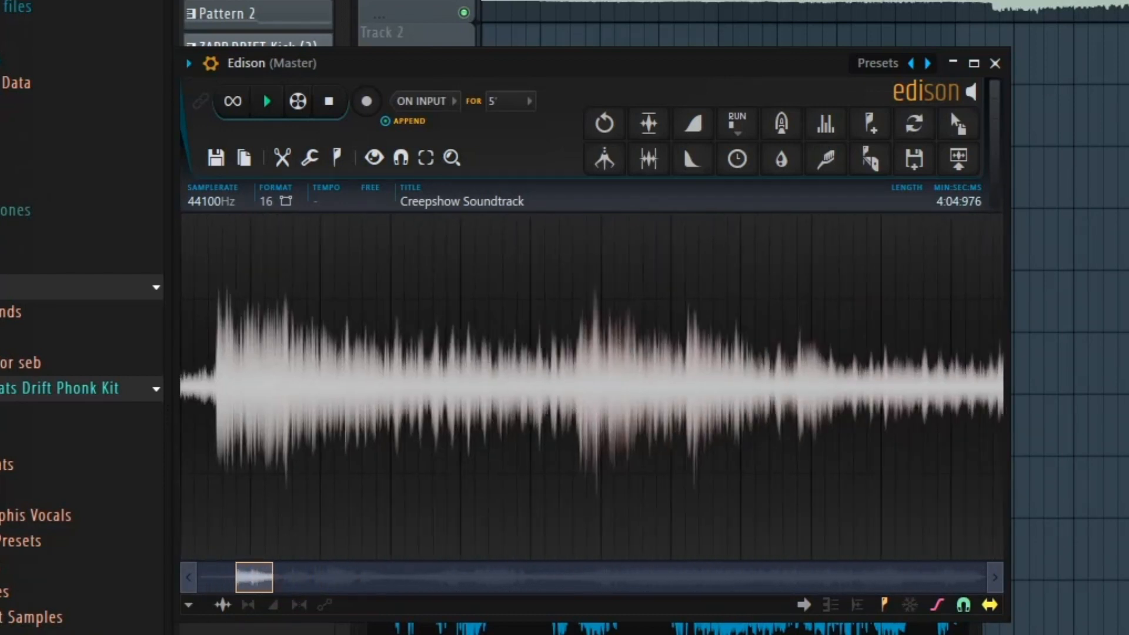
pyautogui.scroll(-3, 447, 385)
pyautogui.scroll(3, 412, 385)
pyautogui.scroll(-3, 487, 386)
pyautogui.scroll(2, 488, 386)
pyautogui.scroll(-3, 485, 386)
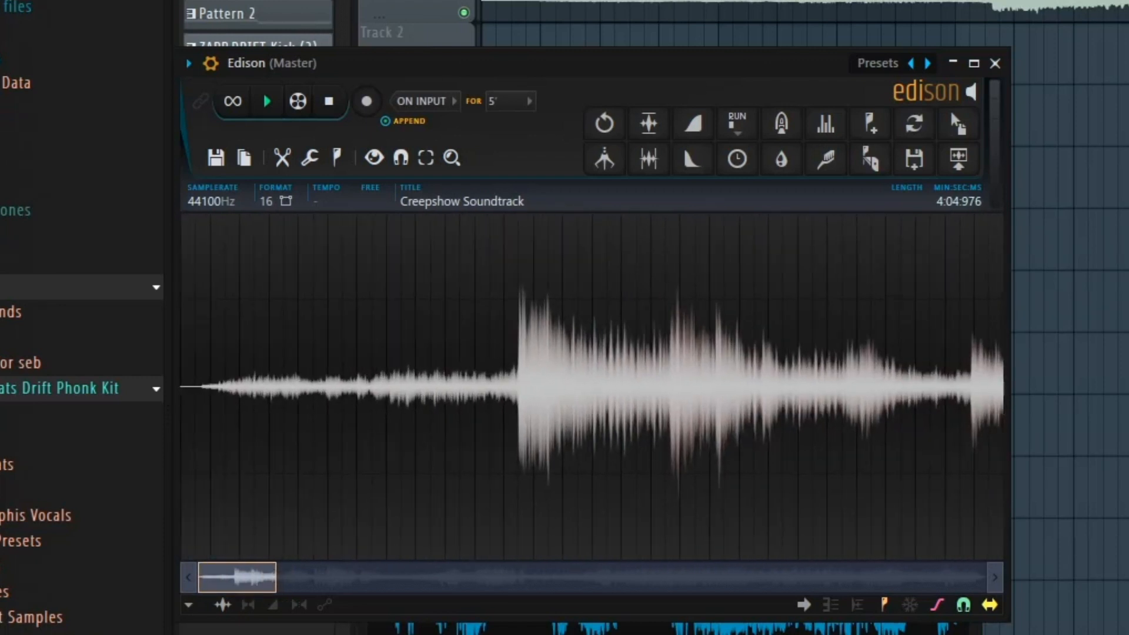
pyautogui.scroll(2, 472, 380)
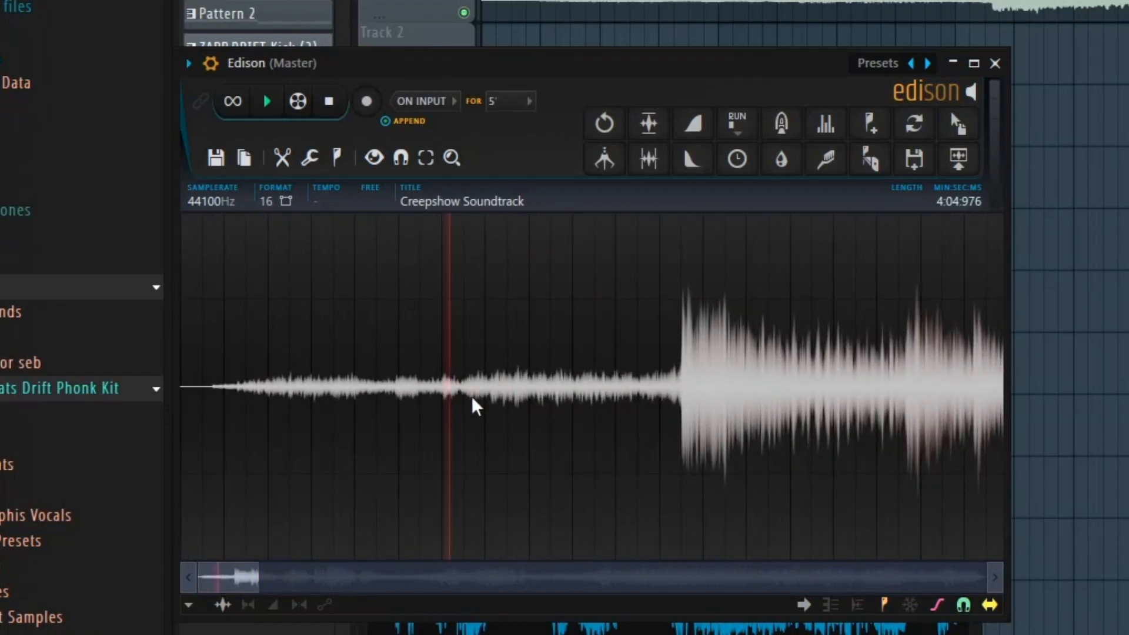
pyautogui.press('space')
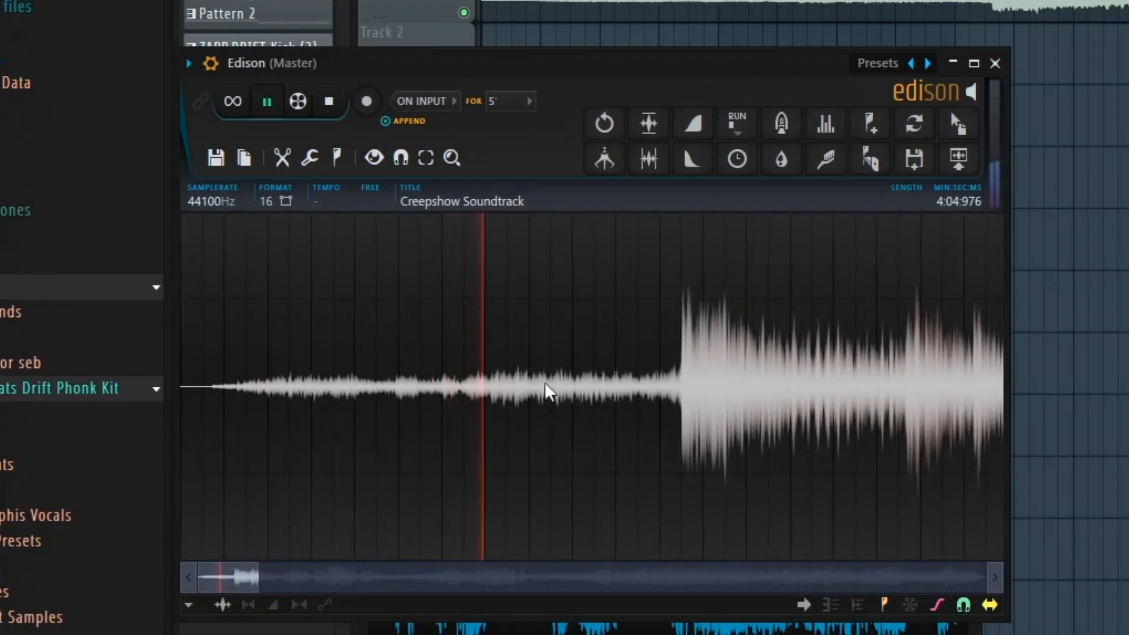
pyautogui.click(685, 370)
pyautogui.hscroll(3, 717, 361)
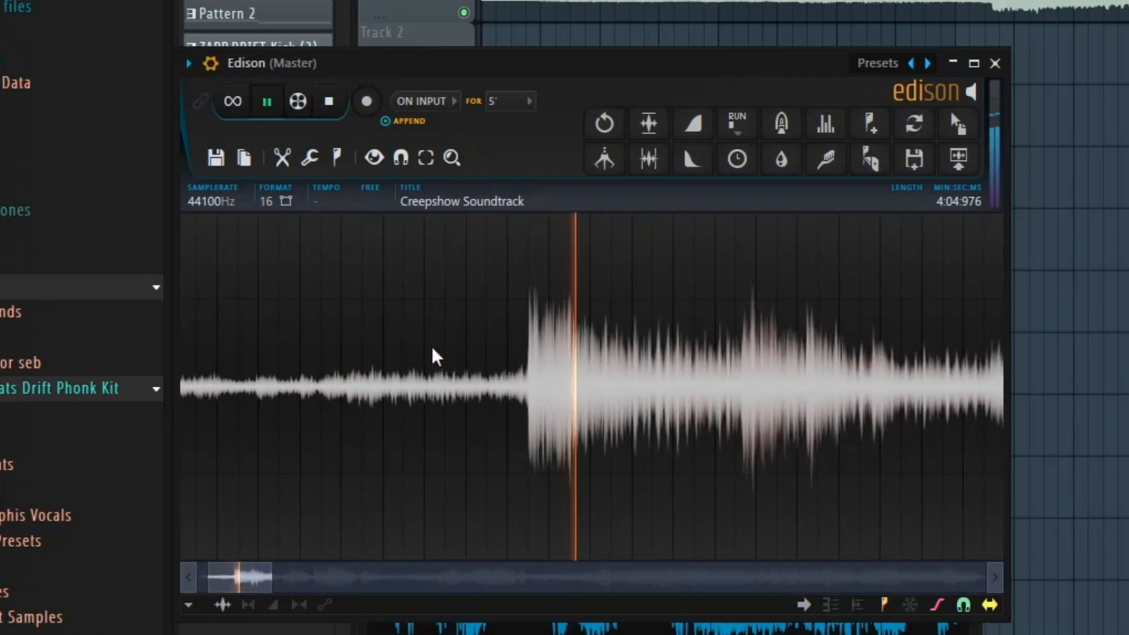
pyautogui.click(716, 331)
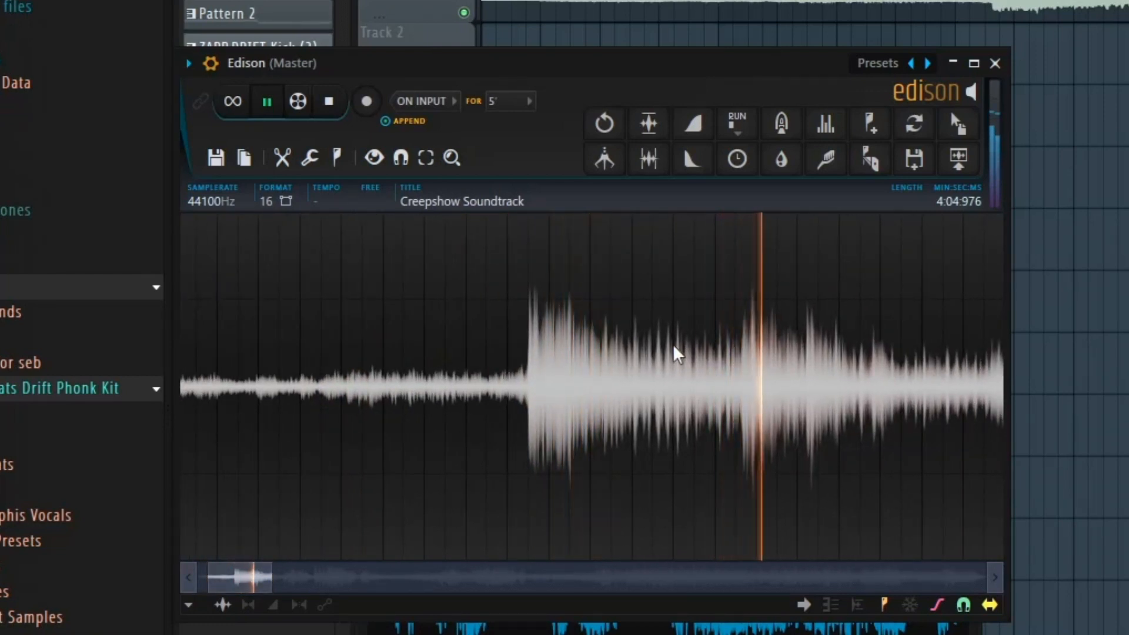
# Select a short section of the loud passage in the waveform, from about 15.310 to 16.659 seconds
pyautogui.moveTo(692, 353); pyautogui.dragTo(743, 360)
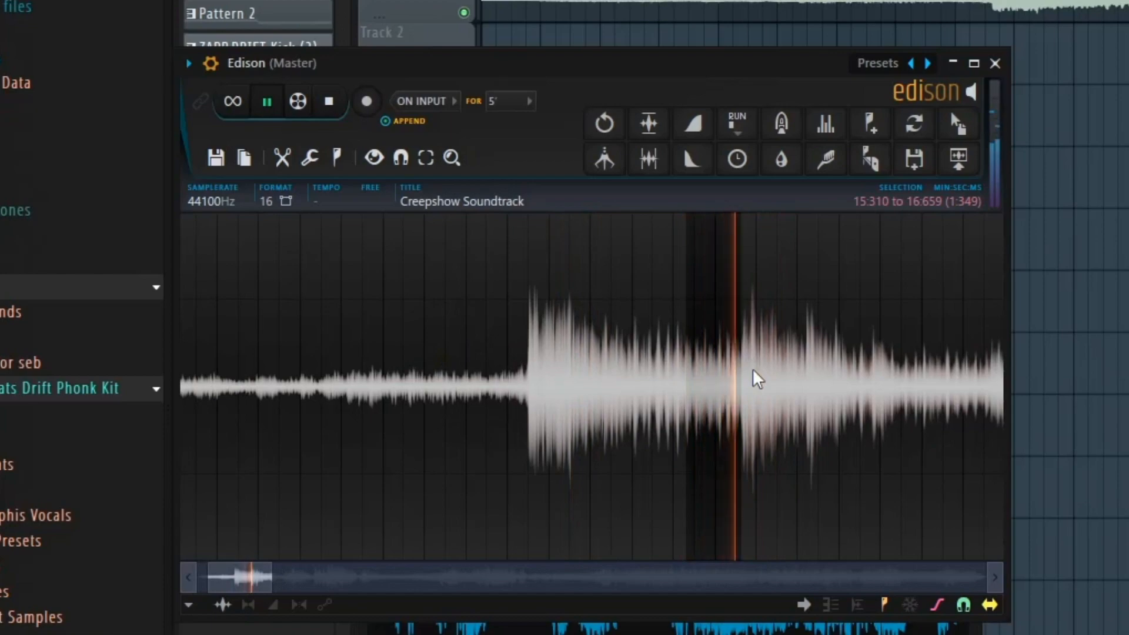
pyautogui.scroll(3, 759, 383)
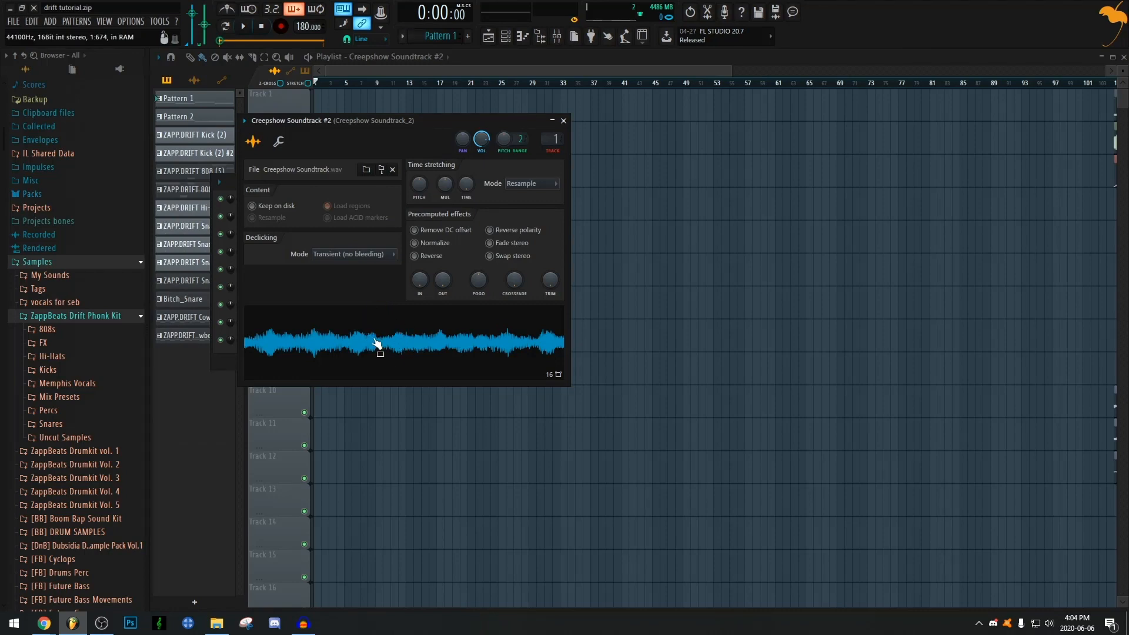
# Open the trimmed Creepshow Soundtrack #2 sample in Edison and run Detect pitch regions on it
pyautogui.rightClick(377, 343)
pyautogui.click(437, 364)
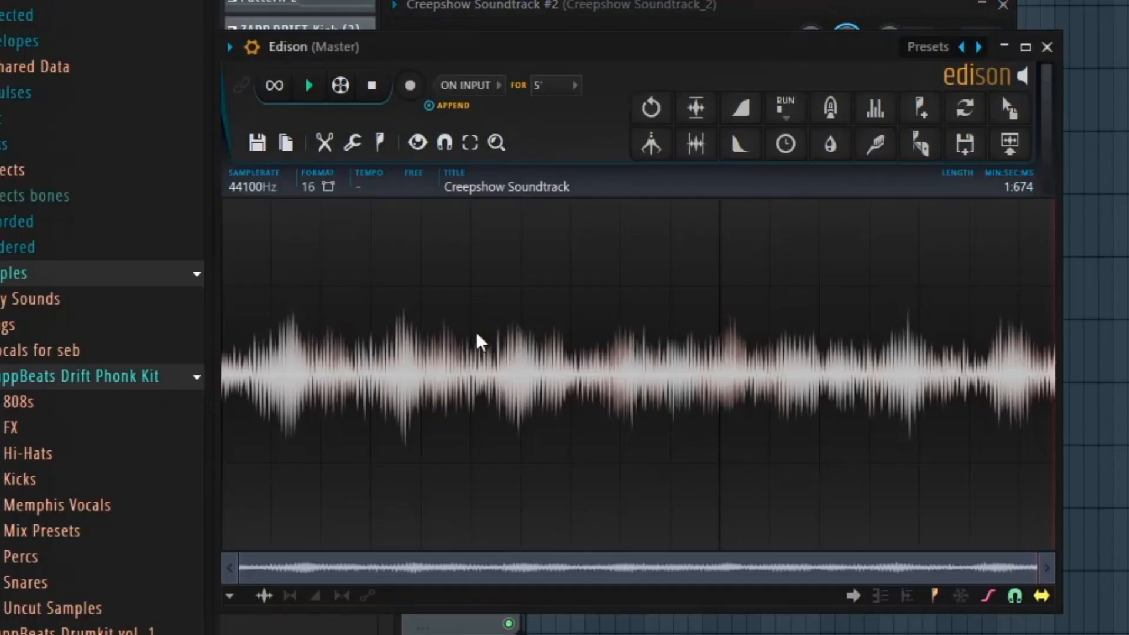
pyautogui.click(381, 142)
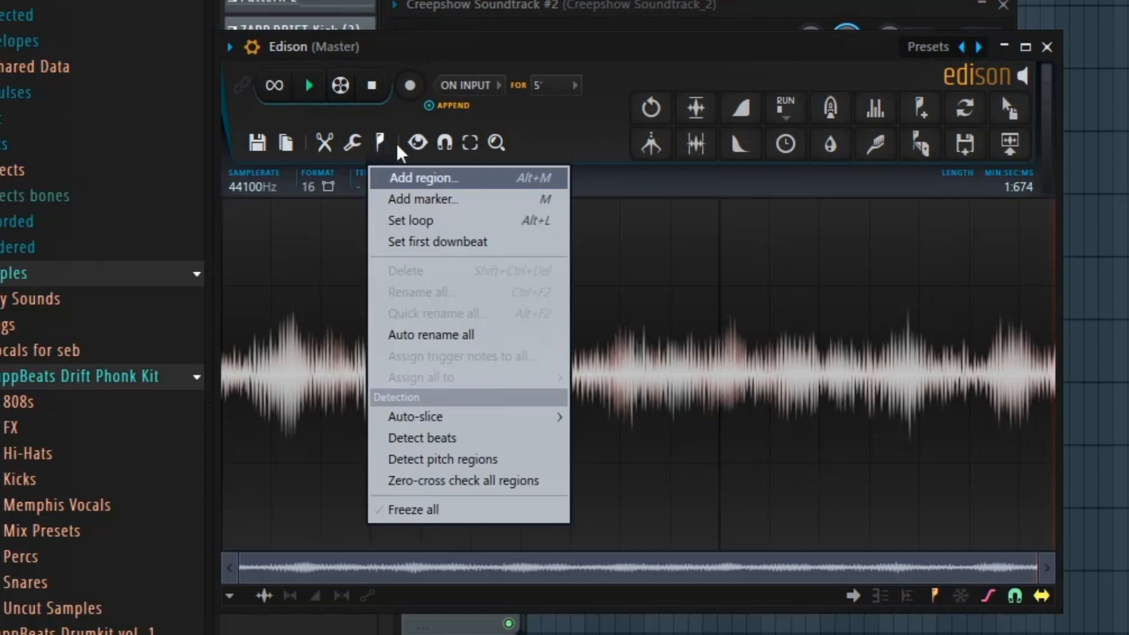
pyautogui.click(470, 461)
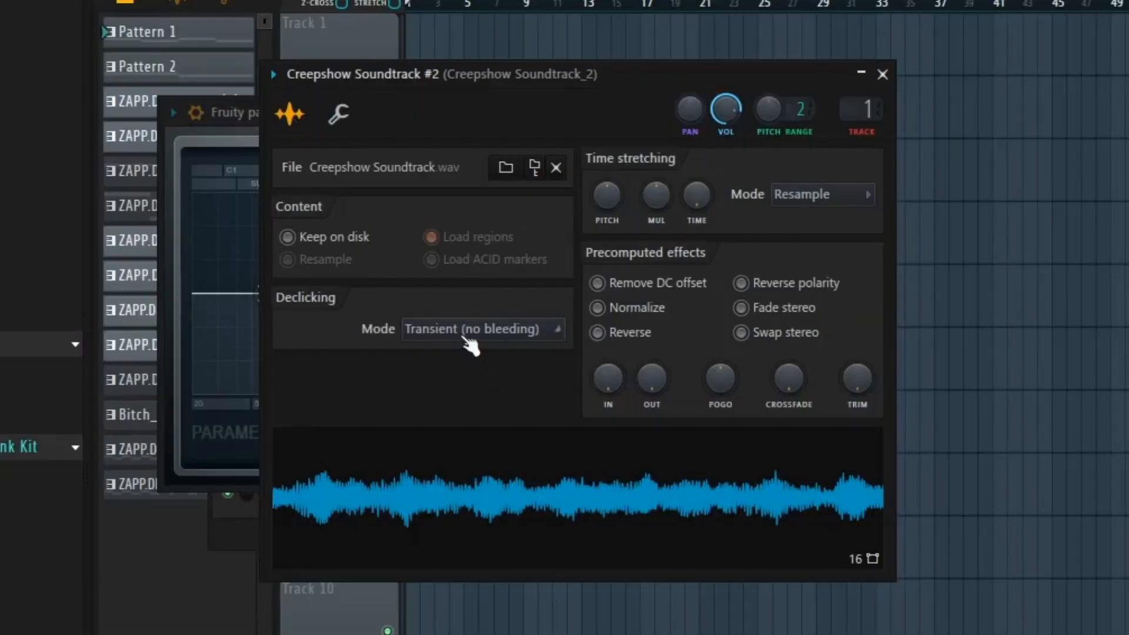
# Set the root note of the Creepshow Soundtrack #2 sampler channel to F5
pyautogui.click(343, 117)
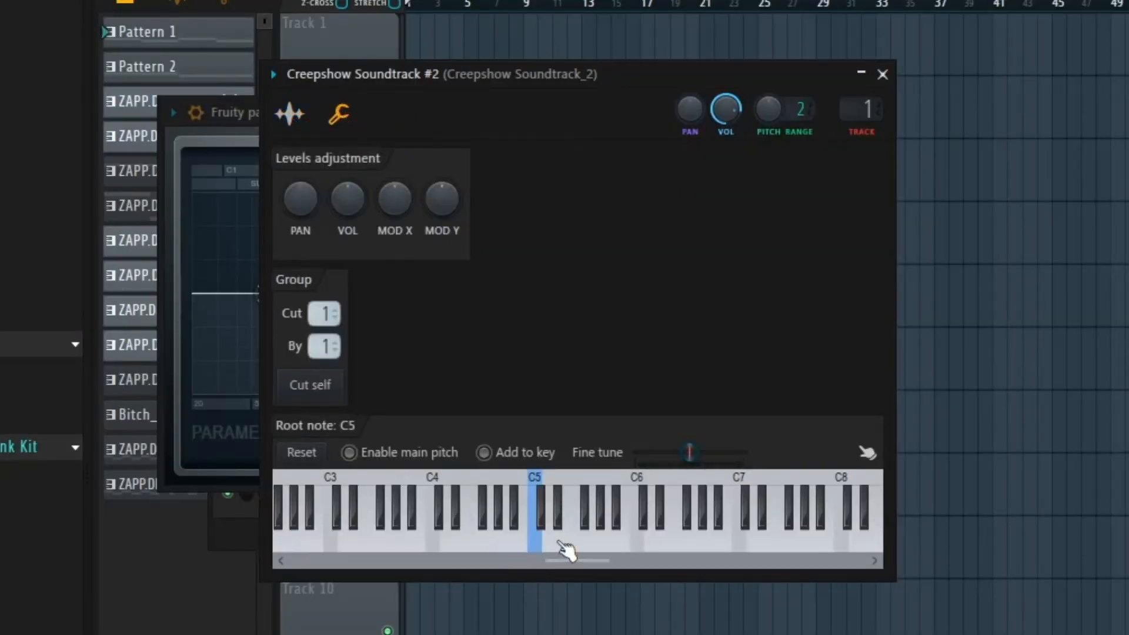
pyautogui.rightClick(582, 542)
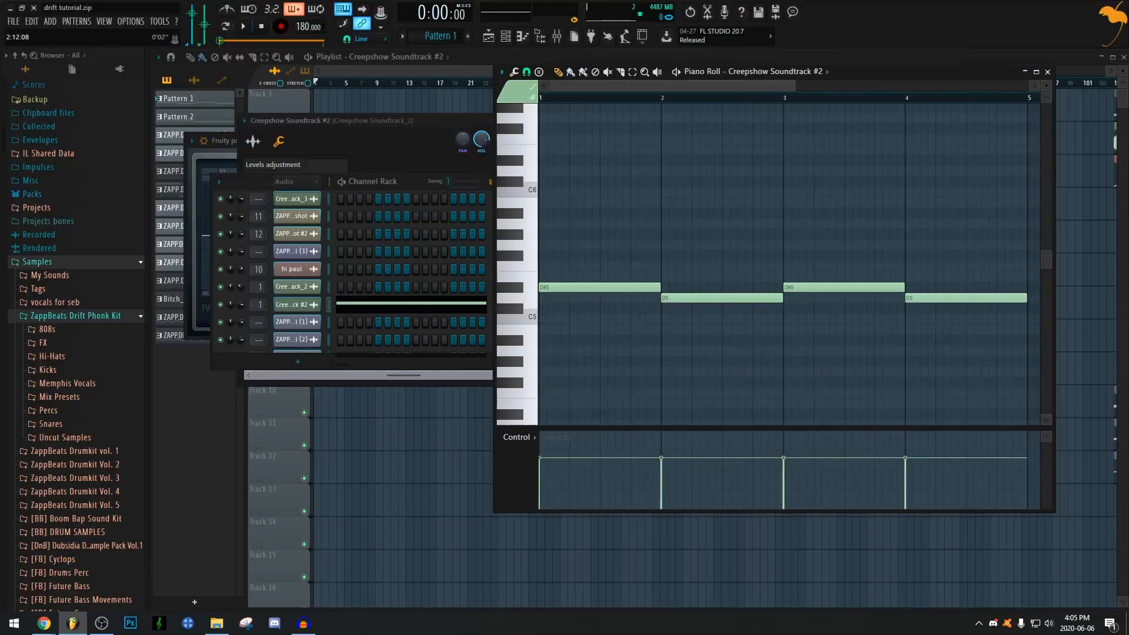
# Examine the melody notes of the sample in the piano roll and play them back
pyautogui.scroll(1, 727, 225)
pyautogui.scroll(-2, 728, 224)
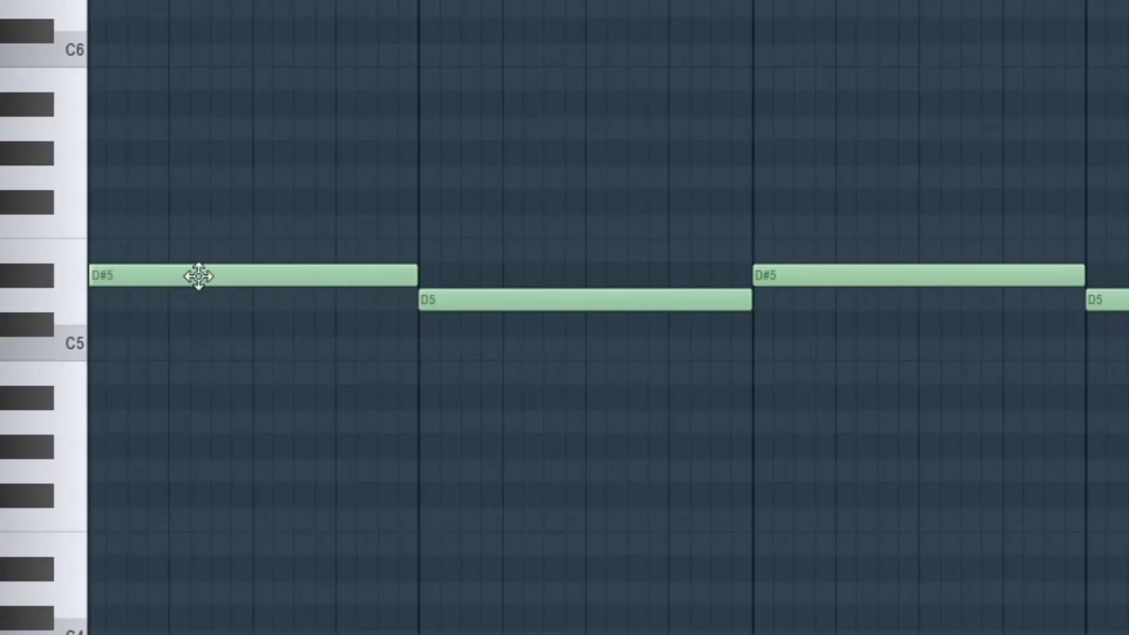
pyautogui.scroll(-1, 222, 277)
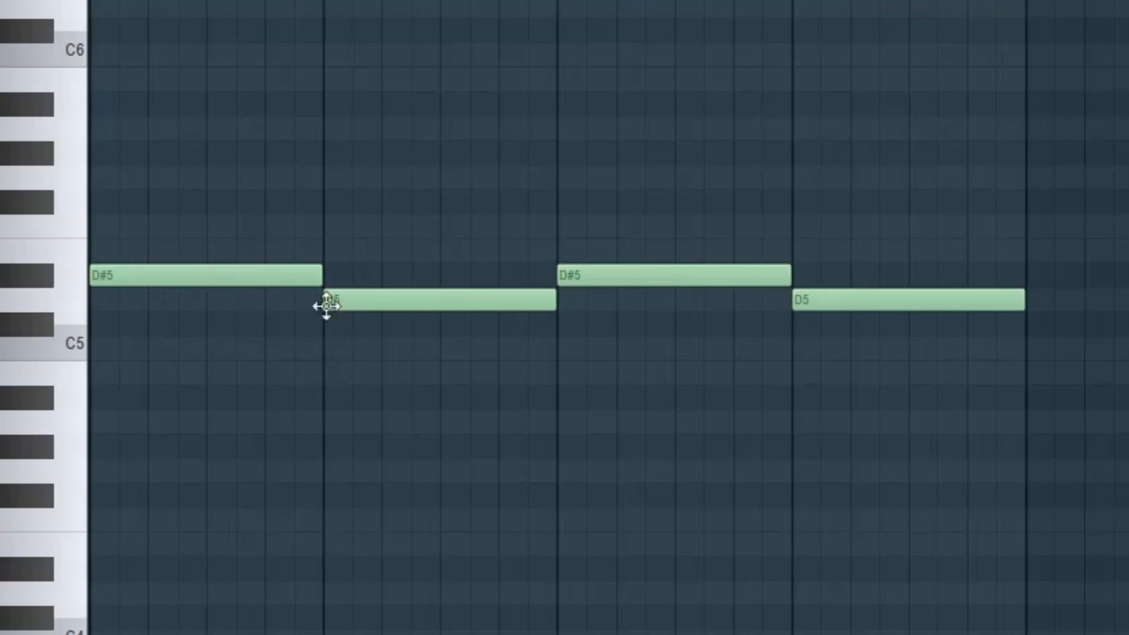
pyautogui.scroll(1, 822, 5)
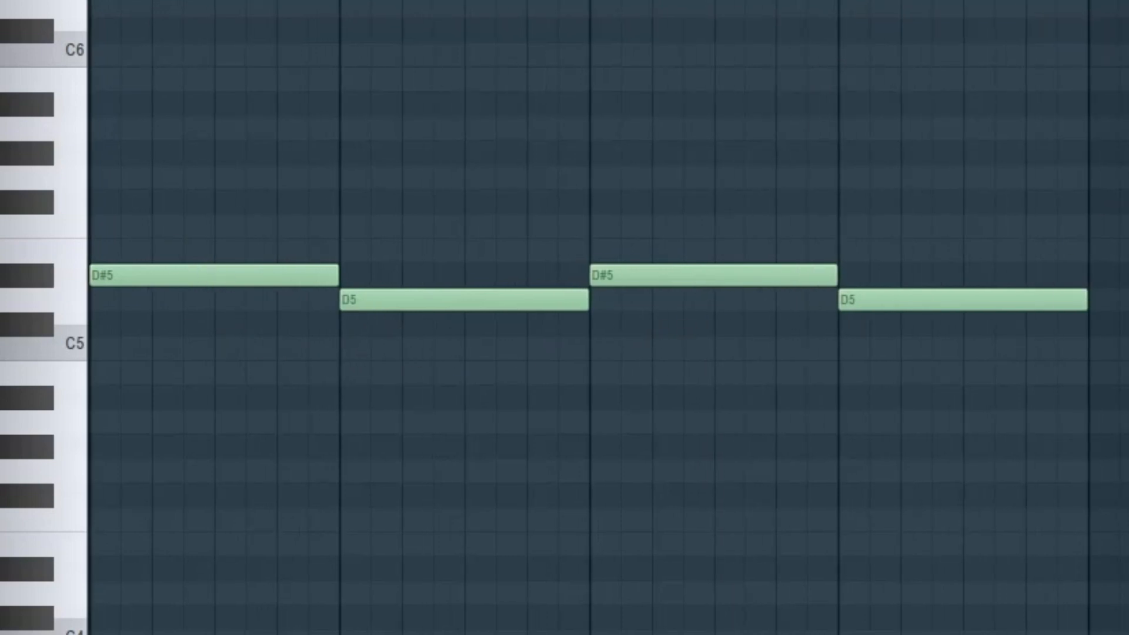
pyautogui.press('space')
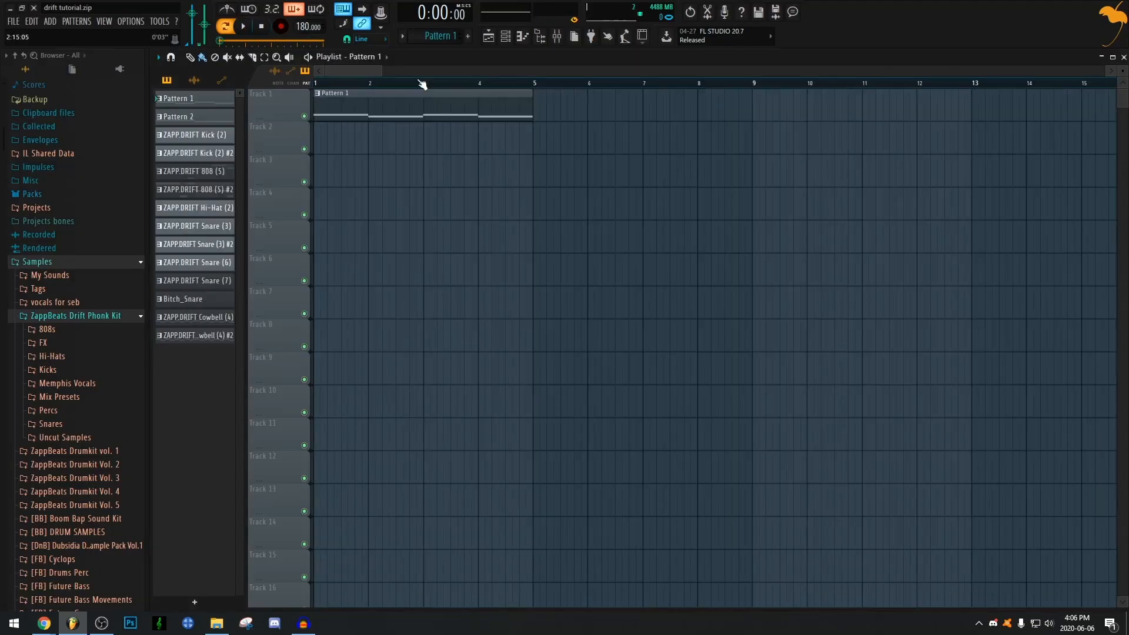
# Show the Channel Rack, stop playback and fill every 8 steps of the ZAPP.DRIFT Snare (3) channel
pyautogui.press('F6')
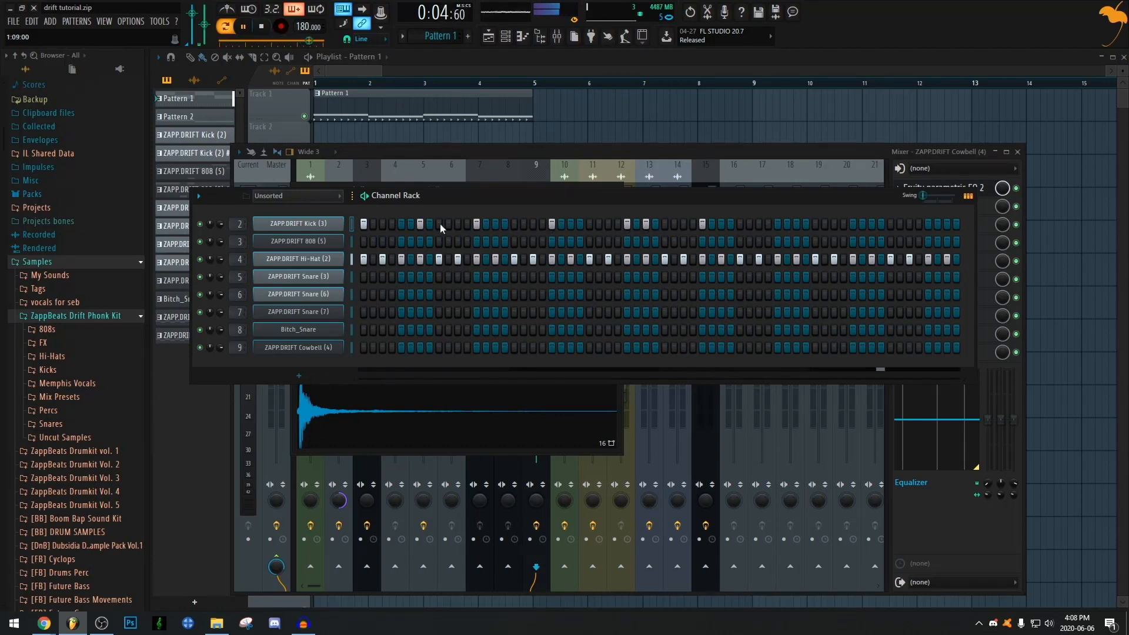
pyautogui.press('space')
pyautogui.rightClick(298, 277)
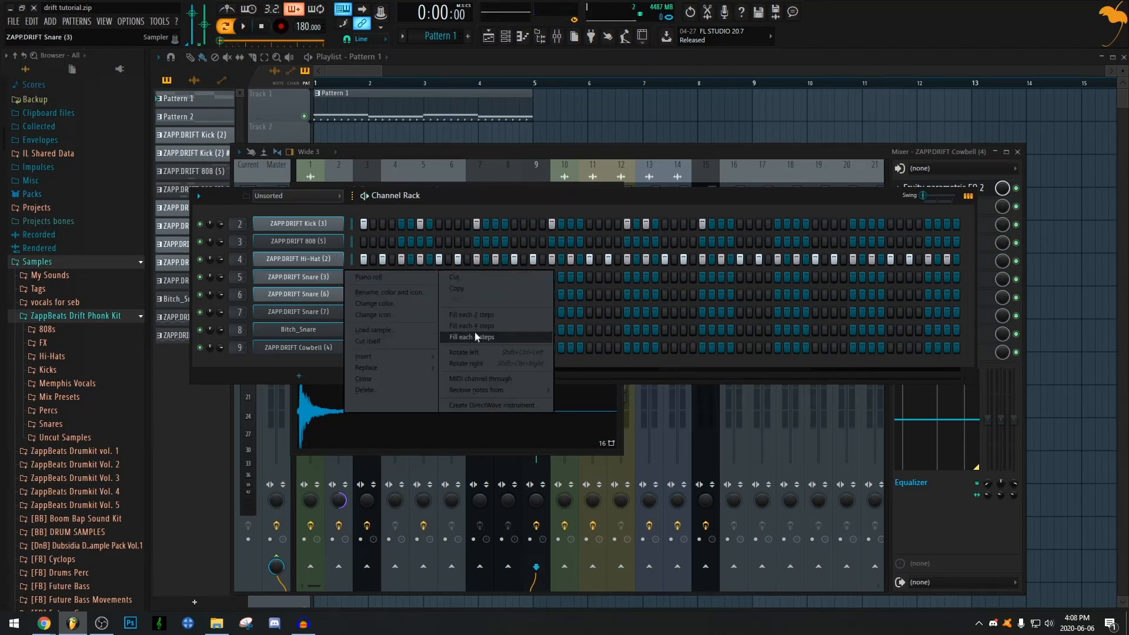
pyautogui.click(474, 337)
# Play back the pattern to hear the drums, 808 and cowbell channels together
pyautogui.press('space')
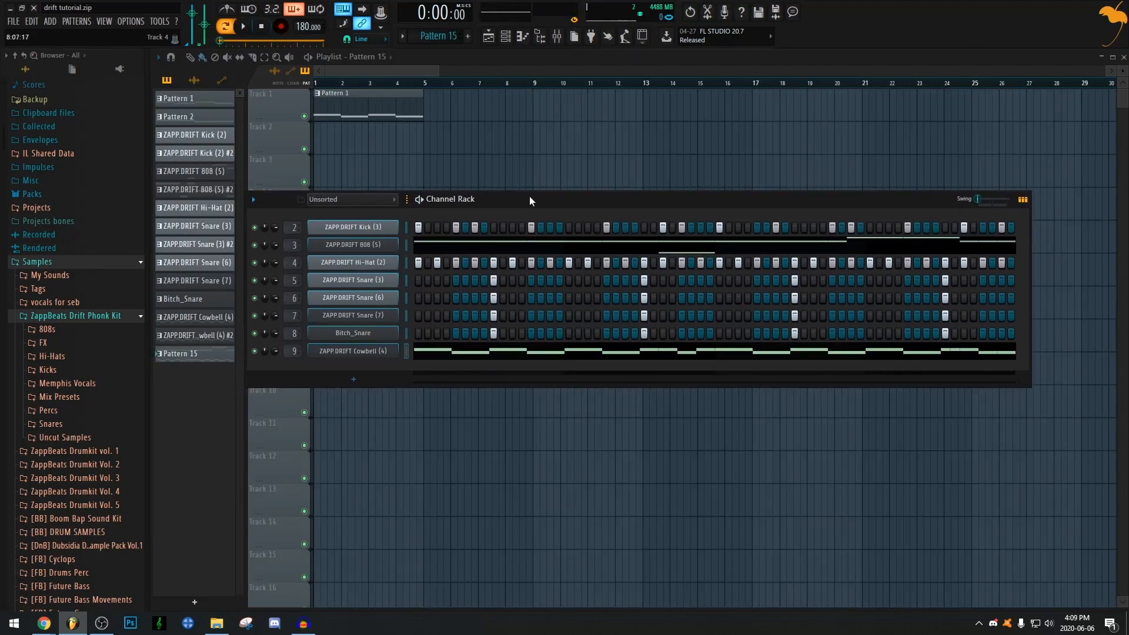
pyautogui.press('space')
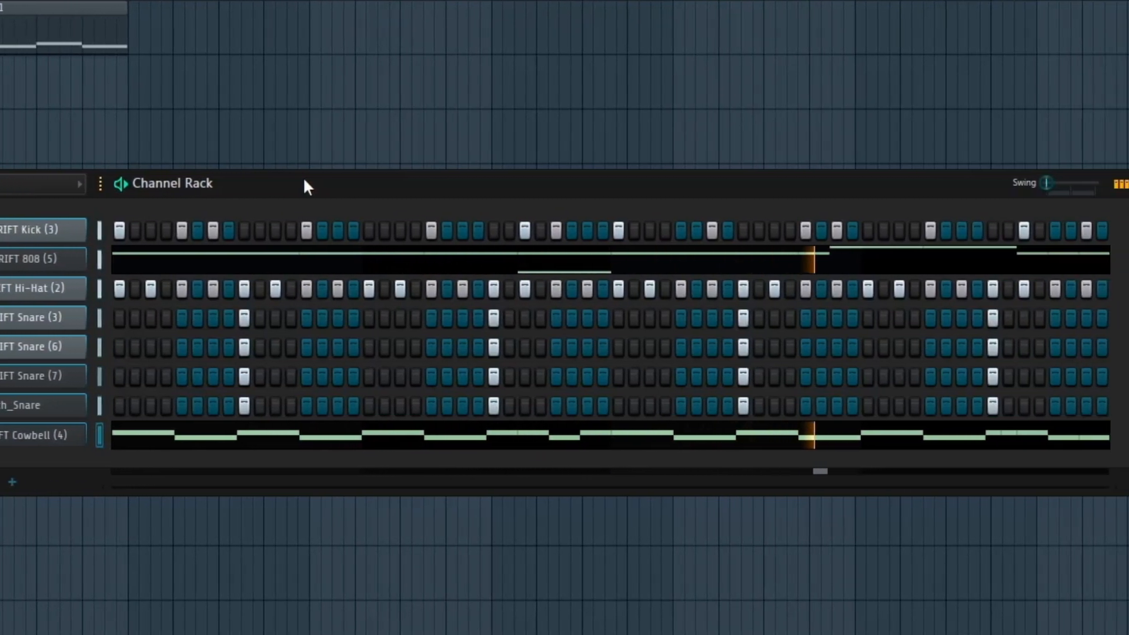
# Stop playback, hide the Channel Rack and place Pattern 15 at bar 1 on Track 2 of the playlist, beneath Pattern 1
pyautogui.press('space')
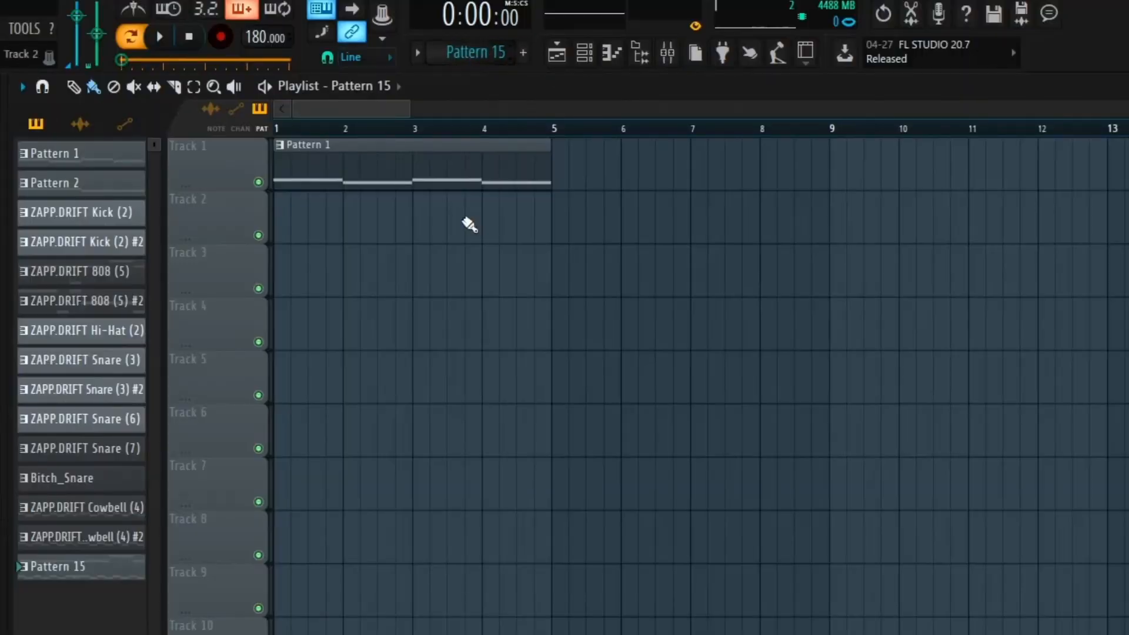
pyautogui.click(450, 134)
pyautogui.moveTo(492, 209); pyautogui.dragTo(133, 229)
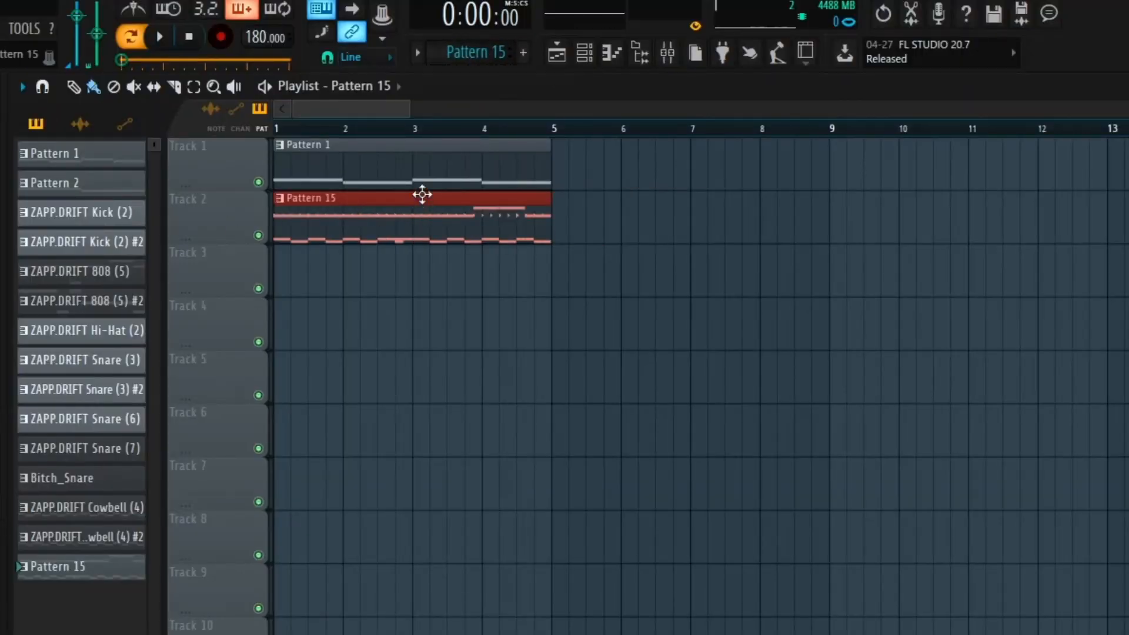
# Switch from pattern to song playback and listen to Pattern 1 and Pattern 15 together in the playlist
pyautogui.click(131, 36)
pyautogui.scroll(2, 360, 127)
pyautogui.press('space')
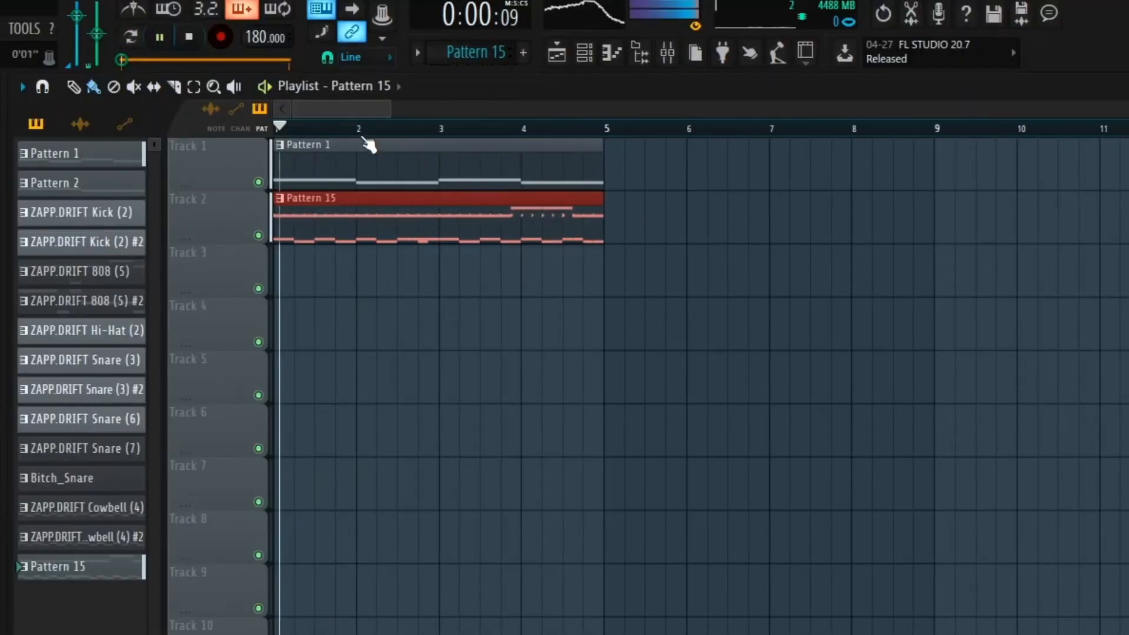
pyautogui.scroll(1, 462, 139)
pyautogui.scroll(1, 470, 105)
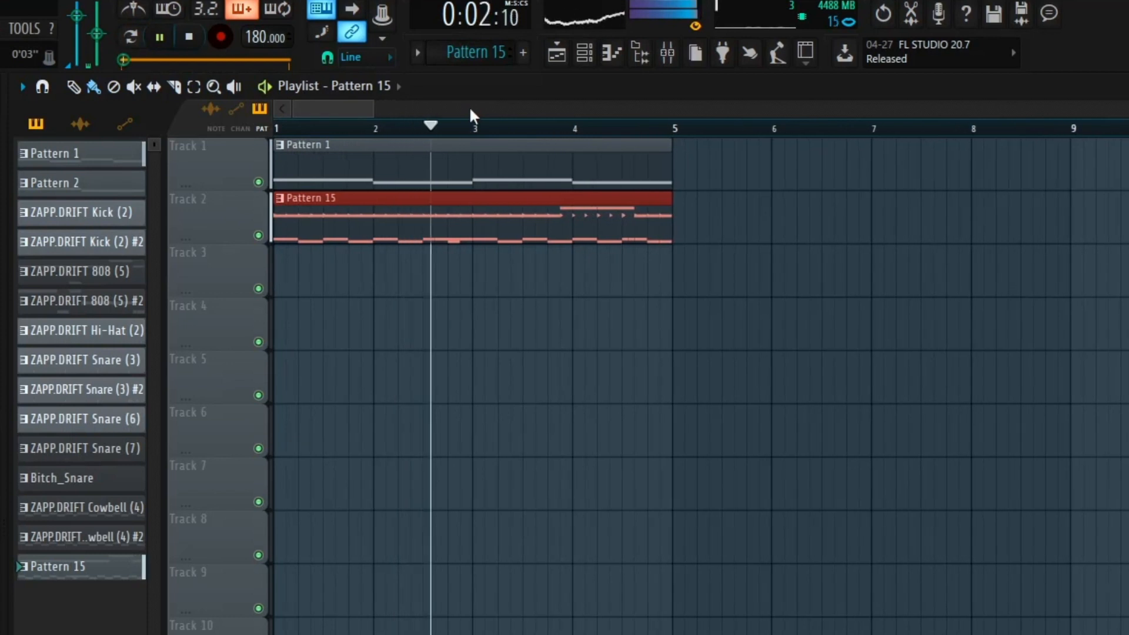
pyautogui.press('space')
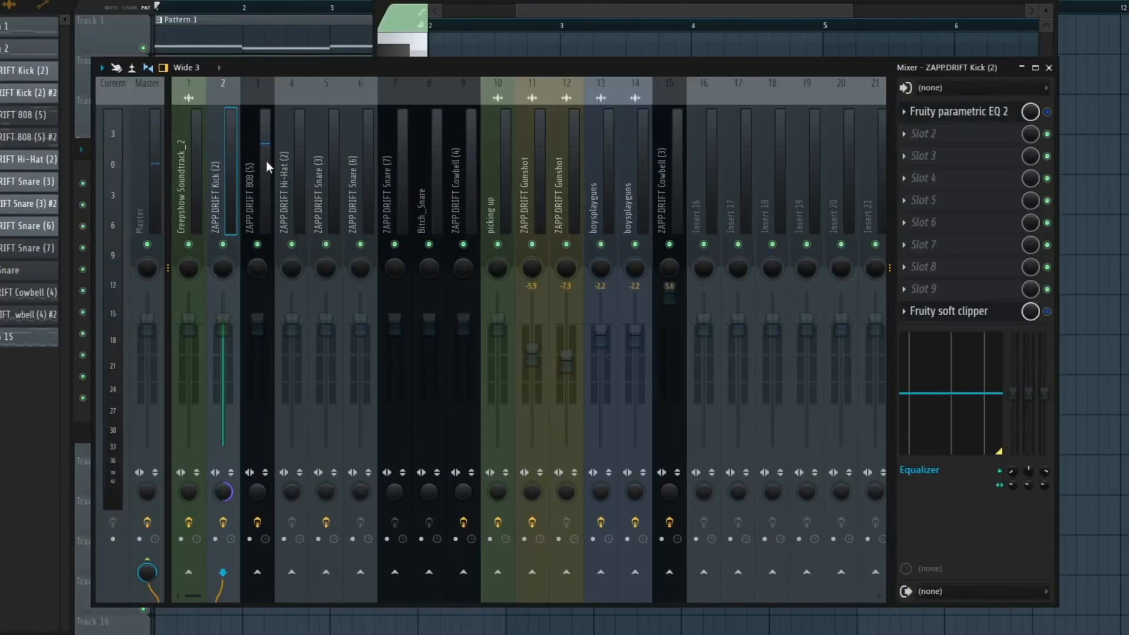
# Examine the Fruity parametric EQ 2 curve on the Master mixer track with playback
pyautogui.click(148, 166)
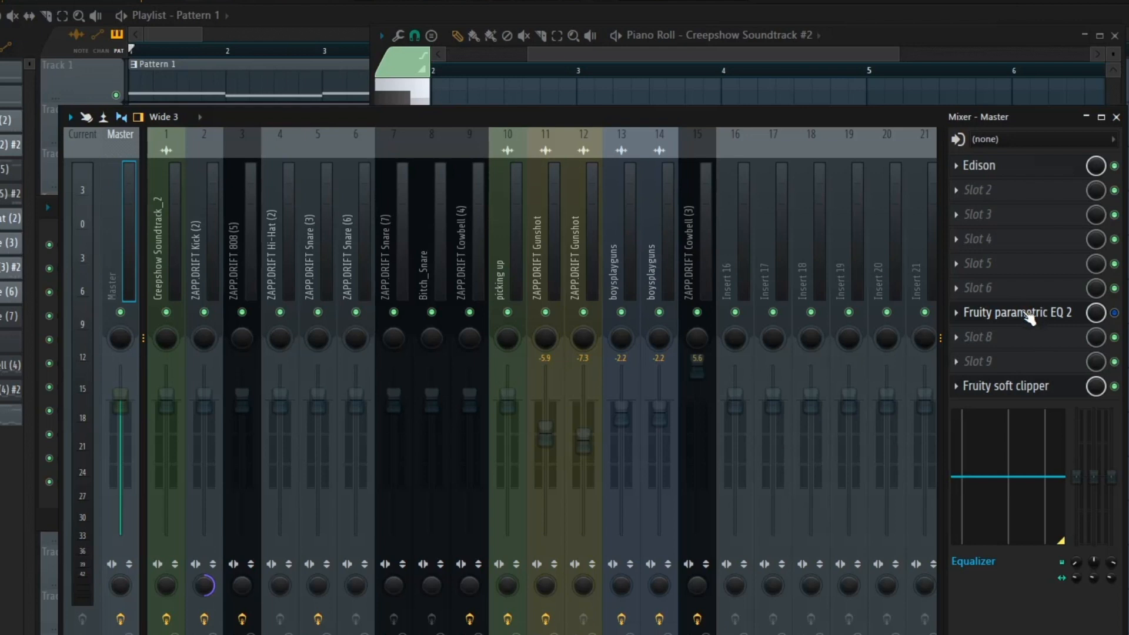
pyautogui.click(1026, 313)
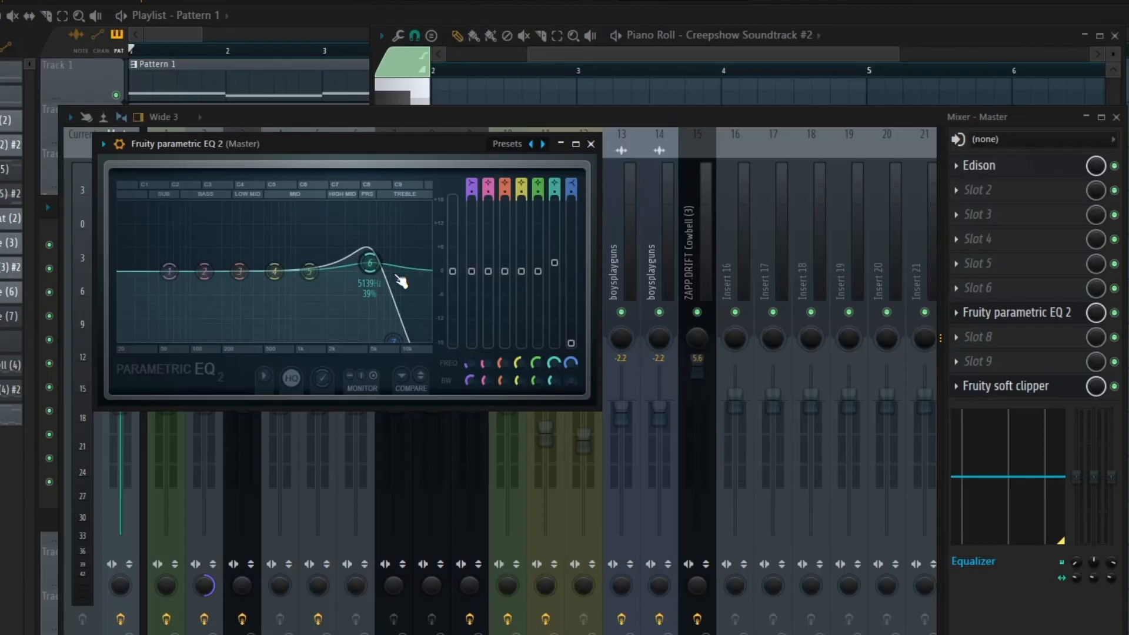
pyautogui.press('space')
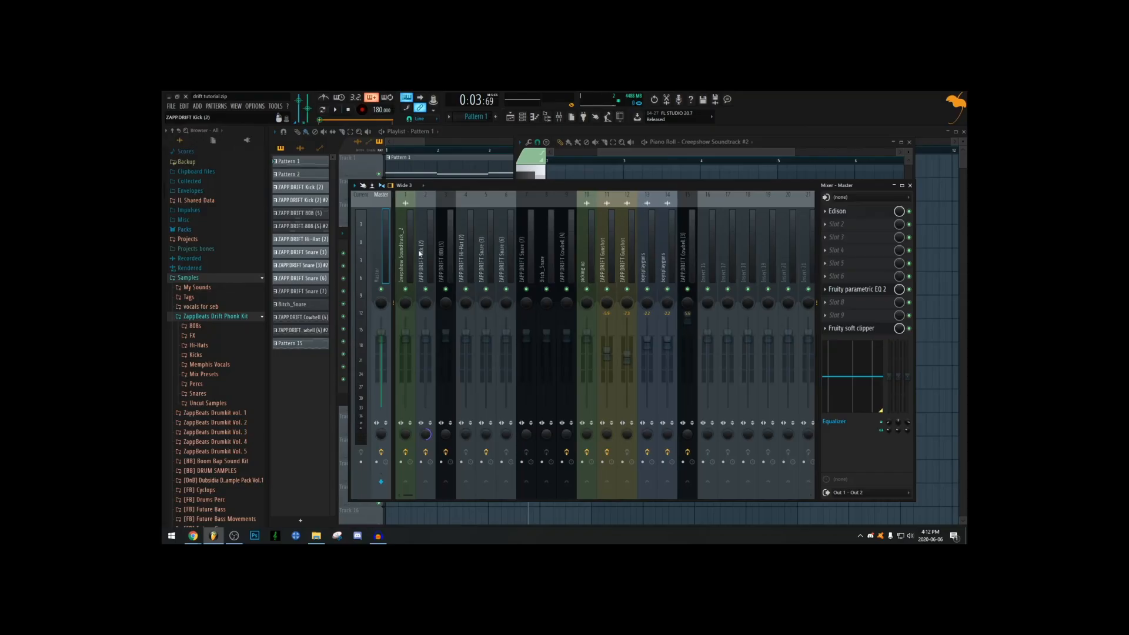
# Examine the Fruity parametric EQ 2 curve on the ZAPP.DRIFT Kick (2) mixer track and close the plugin
pyautogui.click(412, 254)
pyautogui.click(426, 255)
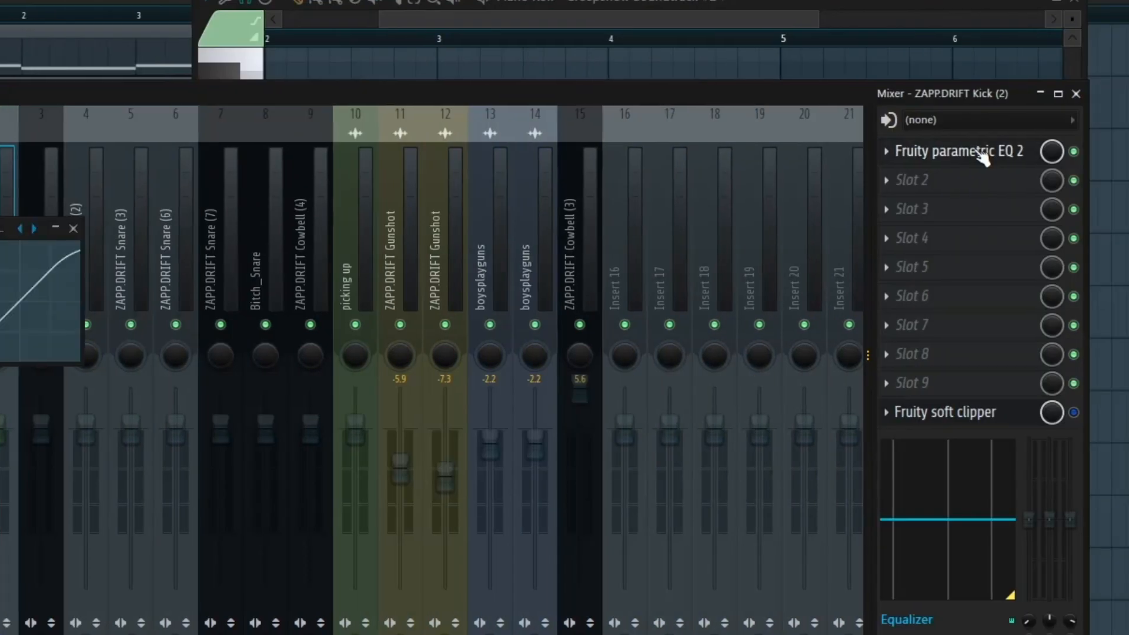
pyautogui.click(971, 151)
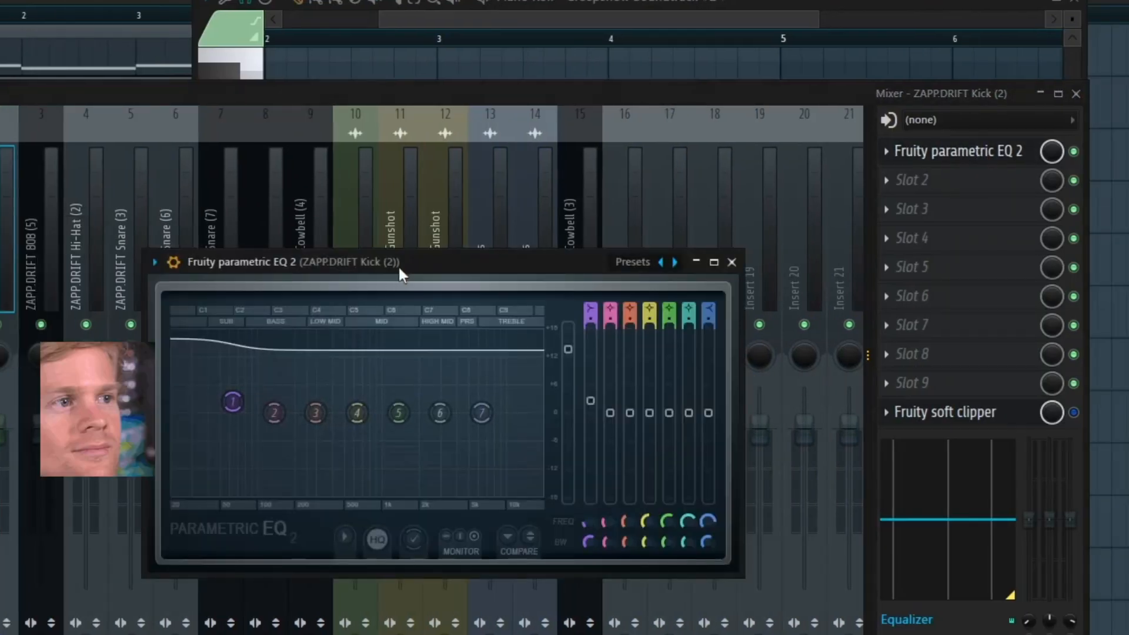
pyautogui.moveTo(398, 256); pyautogui.dragTo(396, 256)
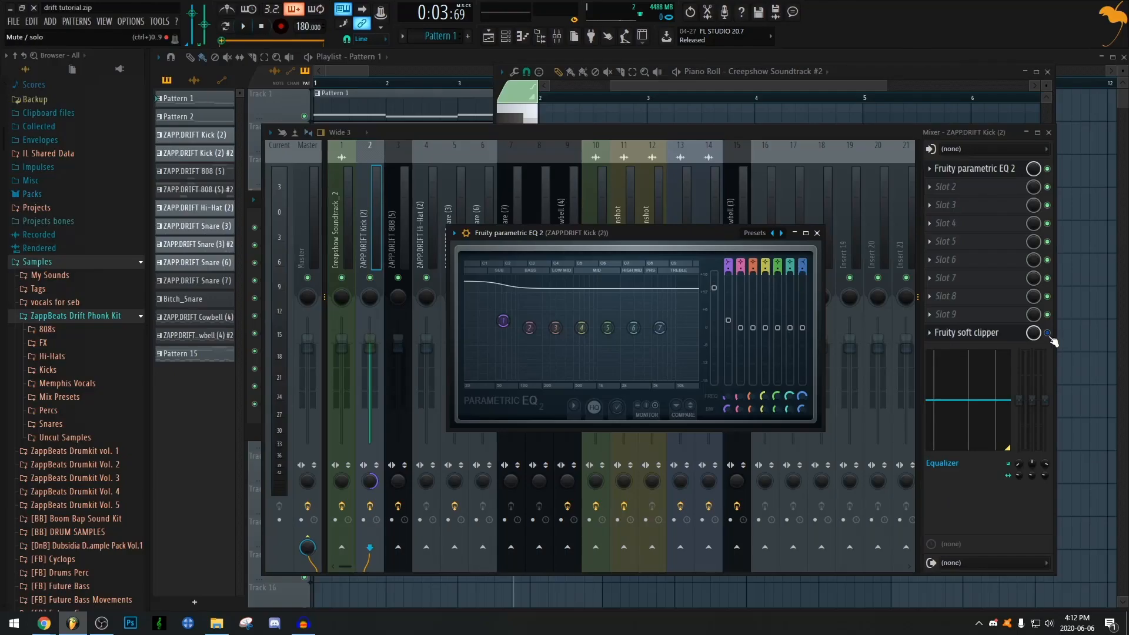
pyautogui.click(817, 233)
# Raise the ZAPP.DRIFT 808 (5) mixer volume to 5.6 dB and examine its Fruity parametric EQ 2 low-shelf band
pyautogui.click(400, 238)
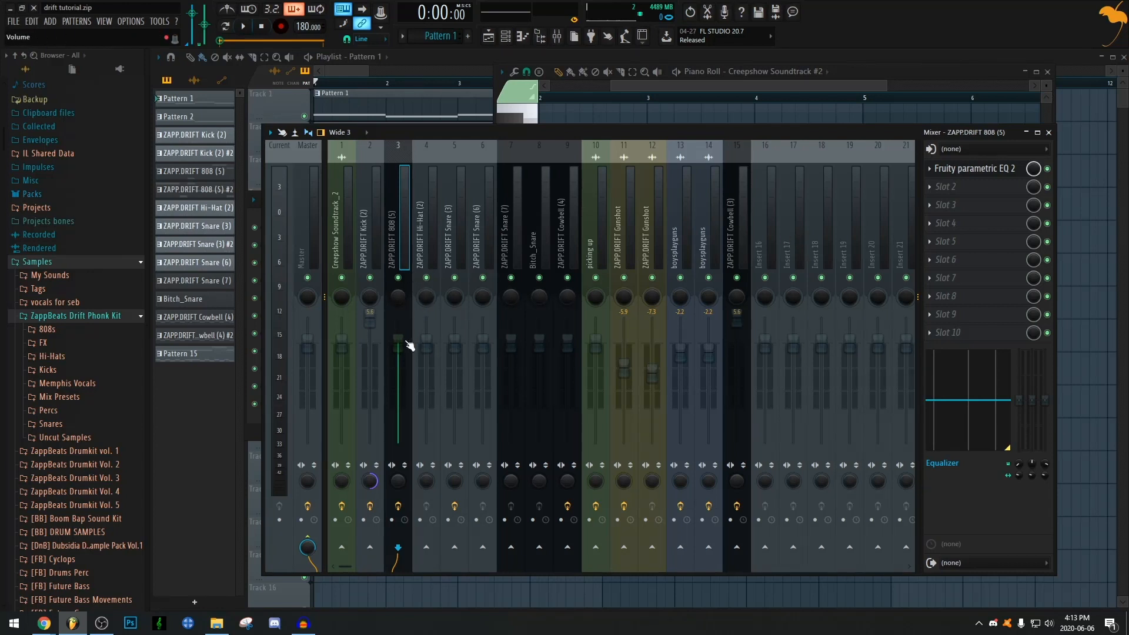
pyautogui.moveTo(402, 342); pyautogui.dragTo(401, 319)
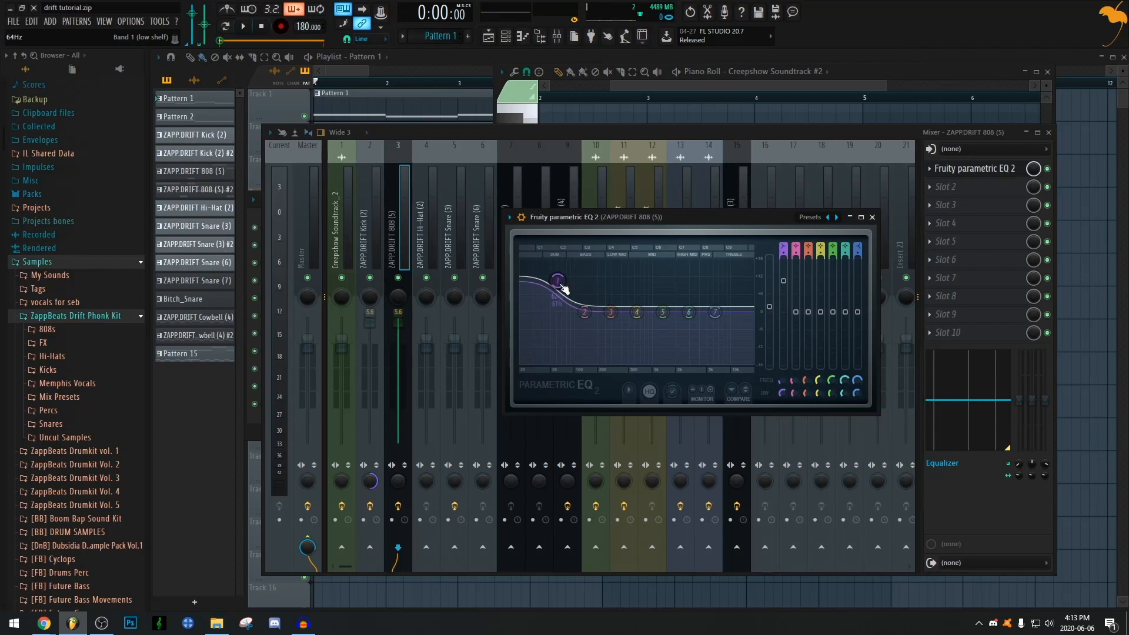
pyautogui.moveTo(685, 214); pyautogui.dragTo(669, 217)
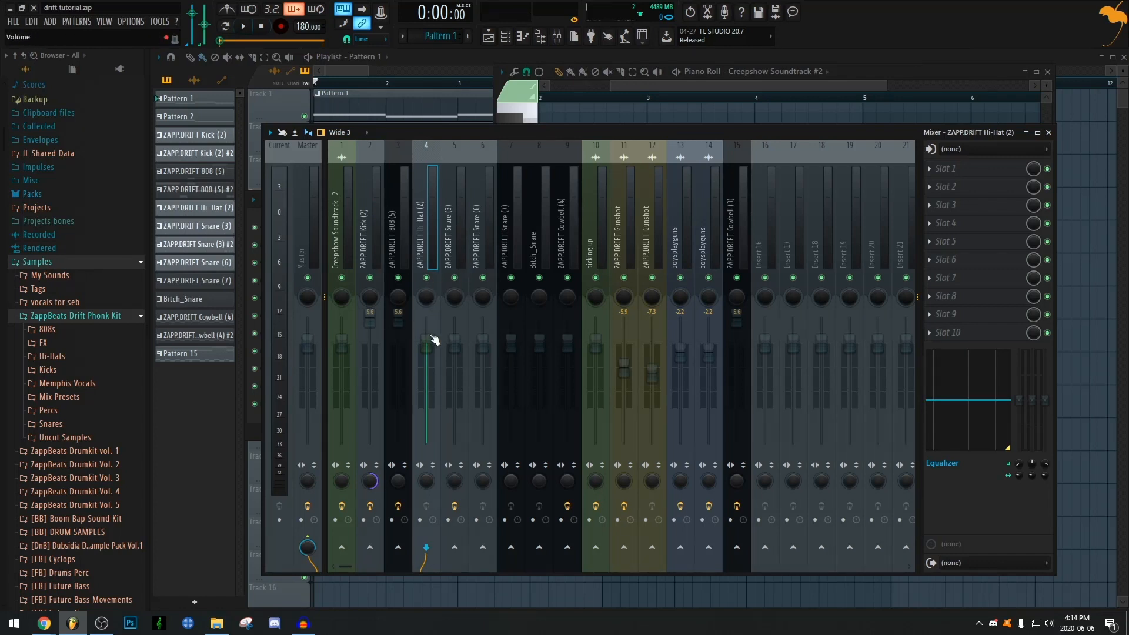
# Raise the ZAPP.DRIFT Hi-Hat (2) mixer volume to 4.4 dB and the four snare tracks to 5.6 dB
pyautogui.moveTo(433, 341); pyautogui.dragTo(433, 324)
pyautogui.click(455, 239)
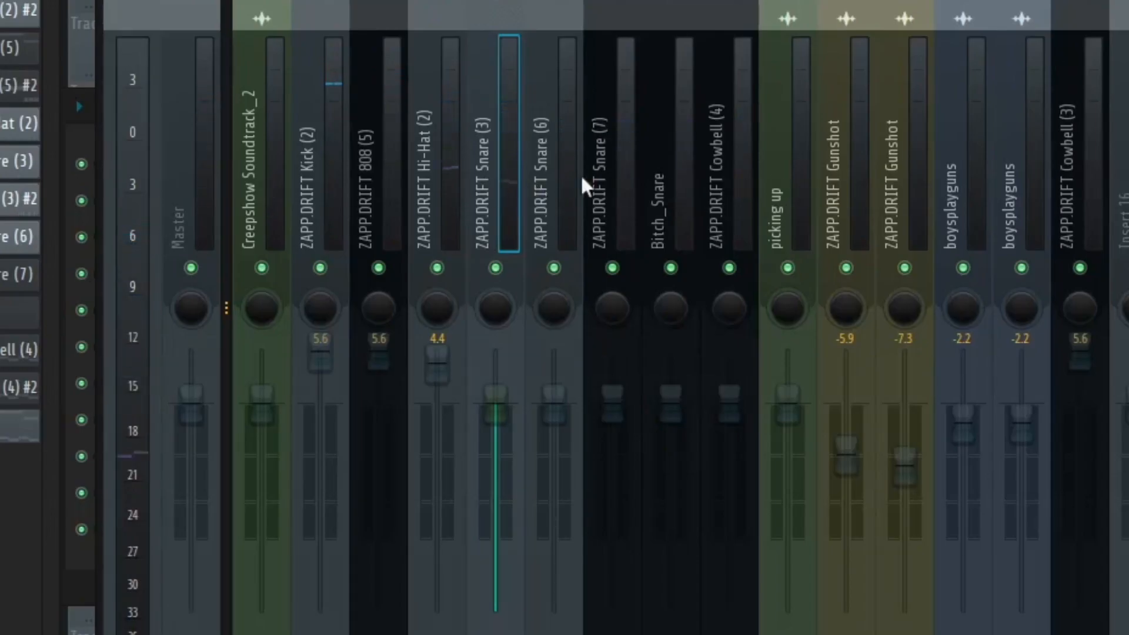
pyautogui.moveTo(496, 394); pyautogui.dragTo(496, 353)
pyautogui.moveTo(554, 394); pyautogui.dragTo(554, 353)
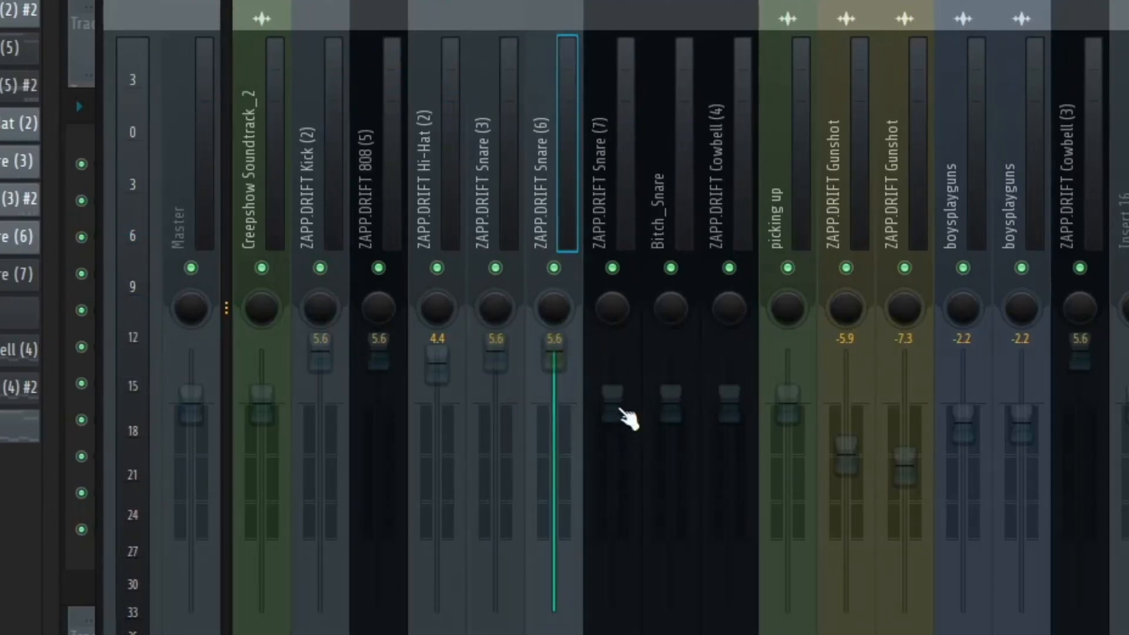
pyautogui.moveTo(612, 394); pyautogui.dragTo(612, 353)
pyautogui.moveTo(671, 395); pyautogui.dragTo(671, 353)
# Balance the snare mixer volumes: ZAPP.DRIFT Snare (3) at 3.6 dB, Snare (6) at 1.7 dB, Snare (7) at 2.8 dB and Bitch_Snare at 5.6 dB
pyautogui.moveTo(496, 354); pyautogui.dragTo(496, 386)
pyautogui.moveTo(554, 352); pyautogui.dragTo(554, 382)
pyautogui.moveTo(618, 353); pyautogui.dragTo(621, 370)
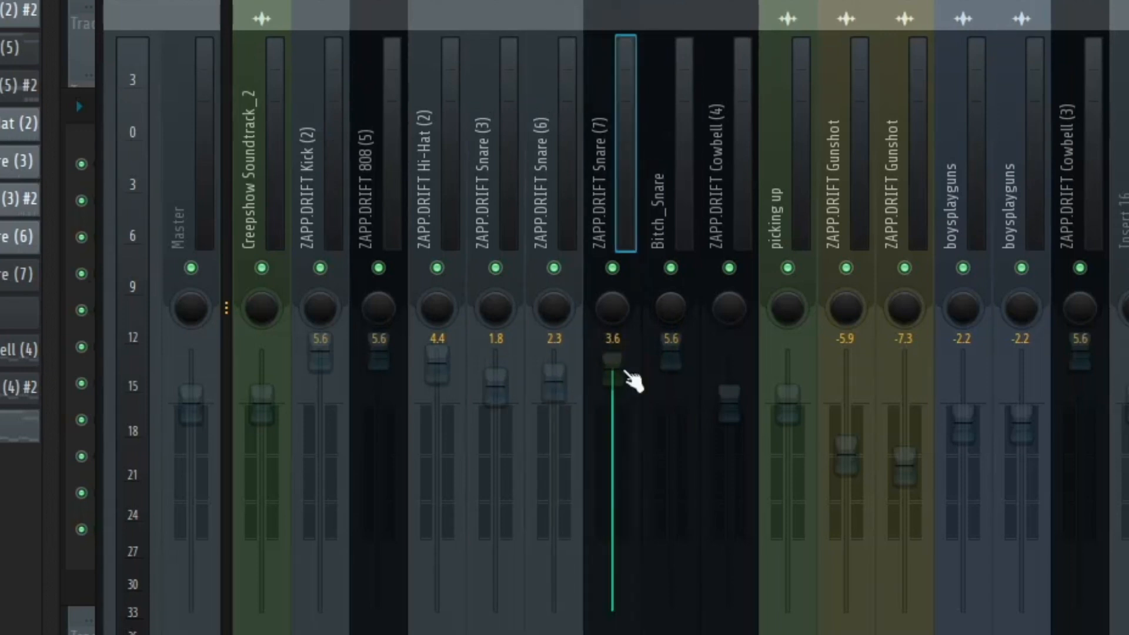
pyautogui.moveTo(495, 387); pyautogui.dragTo(495, 360)
pyautogui.moveTo(671, 355); pyautogui.dragTo(671, 367)
pyautogui.moveTo(612, 370); pyautogui.dragTo(612, 387)
pyautogui.moveTo(670, 367); pyautogui.dragTo(670, 354)
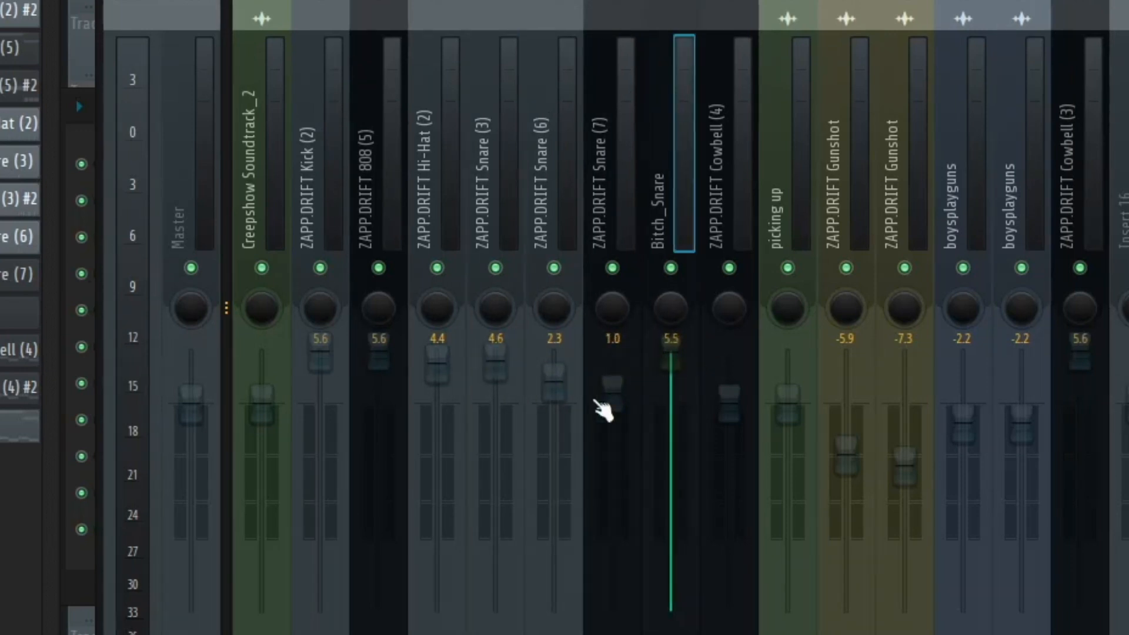
pyautogui.moveTo(612, 387); pyautogui.dragTo(613, 381)
pyautogui.moveTo(554, 383); pyautogui.dragTo(554, 374)
pyautogui.moveTo(496, 365); pyautogui.dragTo(502, 378)
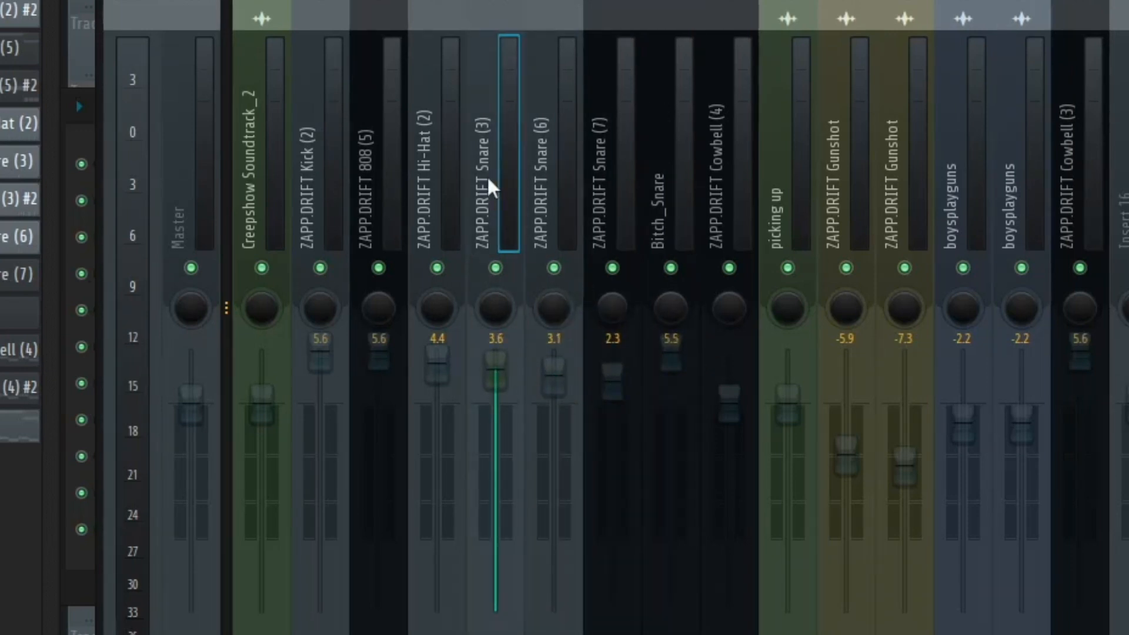
pyautogui.moveTo(613, 379); pyautogui.dragTo(557, 394)
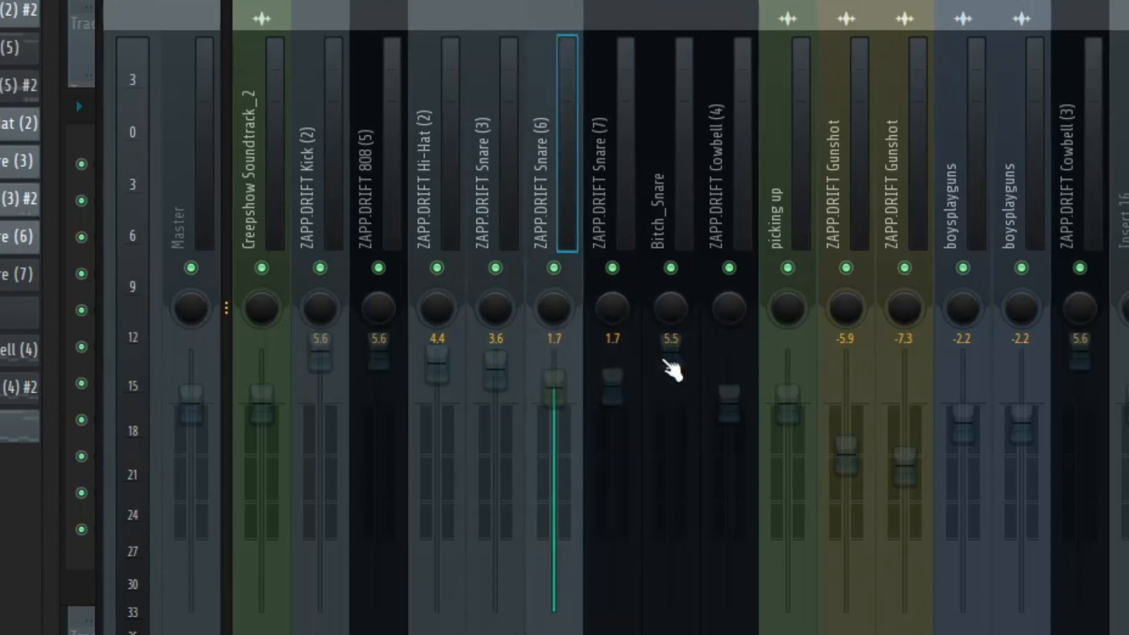
pyautogui.moveTo(670, 366); pyautogui.dragTo(669, 364)
pyautogui.moveTo(639, 400); pyautogui.dragTo(653, 378)
pyautogui.click(521, 209)
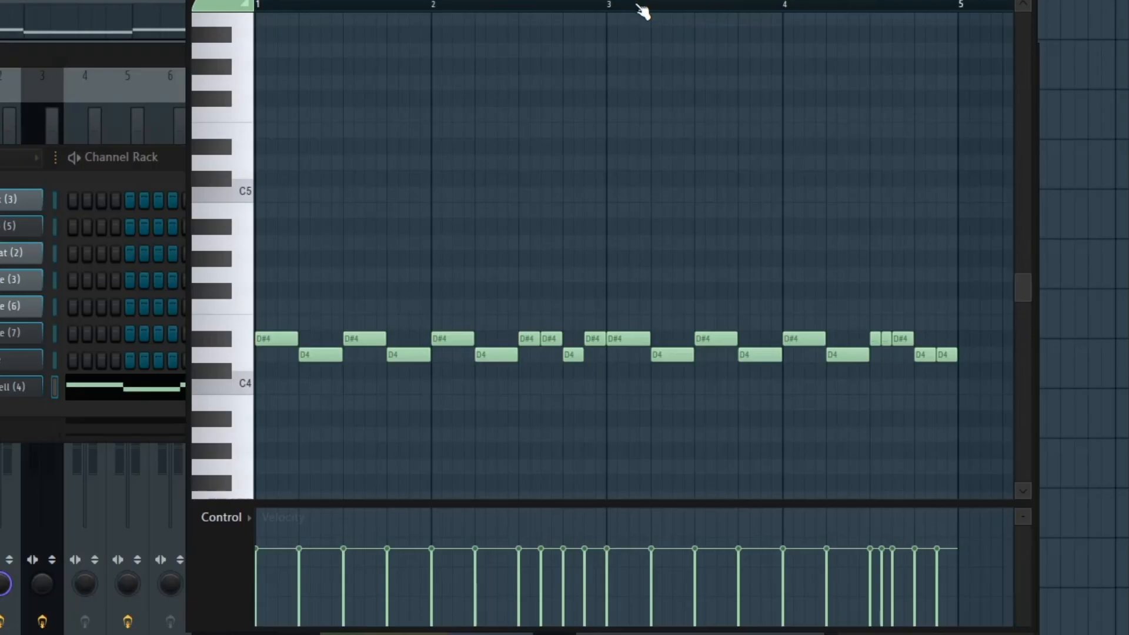
# Try an F#4 and an F4 note at the start of the cowbell melody in the piano roll and delete them
pyautogui.scroll(1, 618, 2)
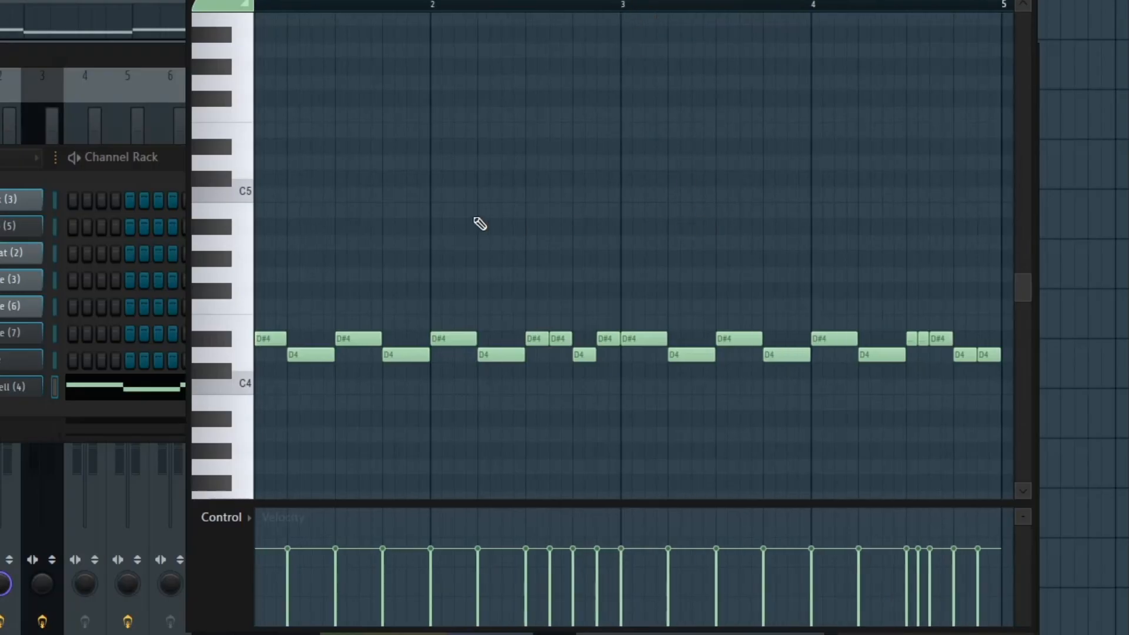
pyautogui.scroll(-1, 545, 5)
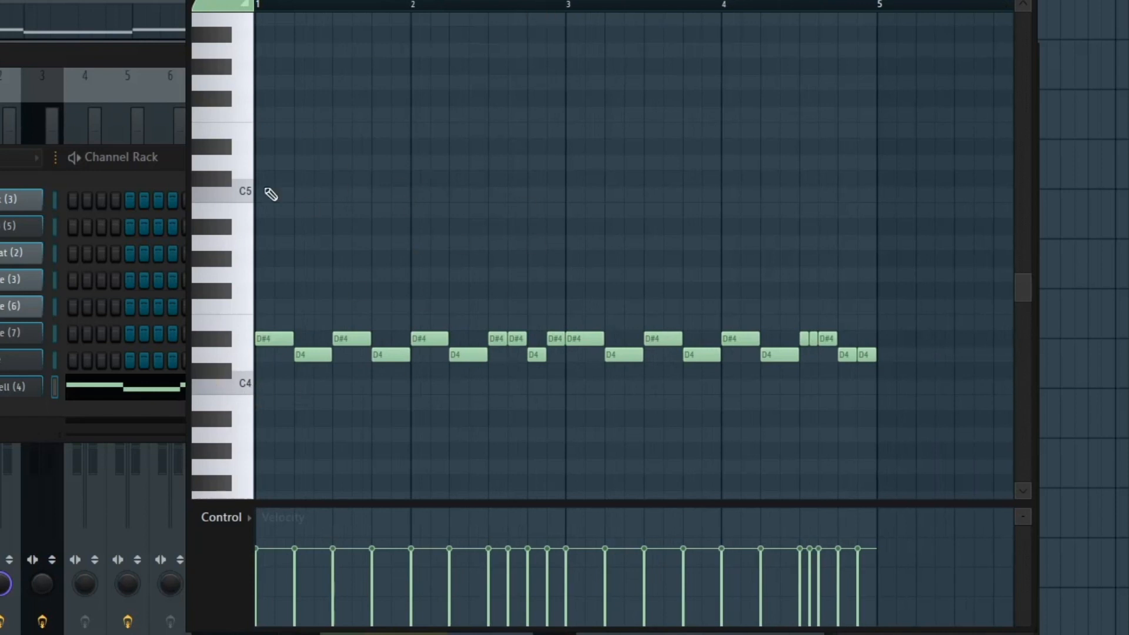
pyautogui.scroll(-2, 450, 9)
pyautogui.scroll(1, 450, 9)
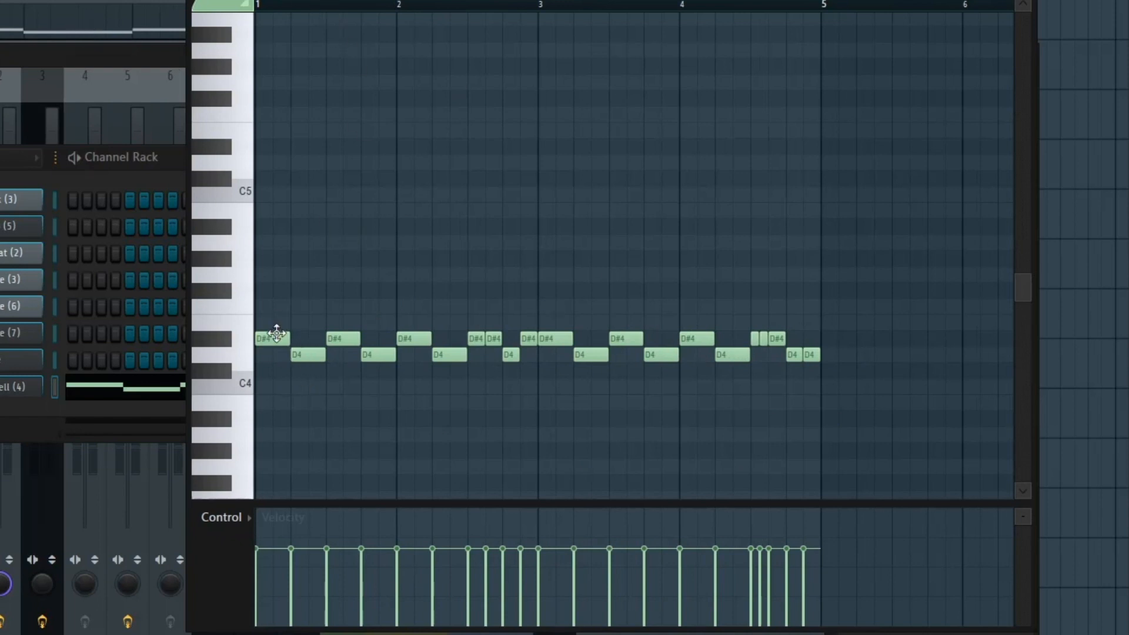
pyautogui.click(264, 291)
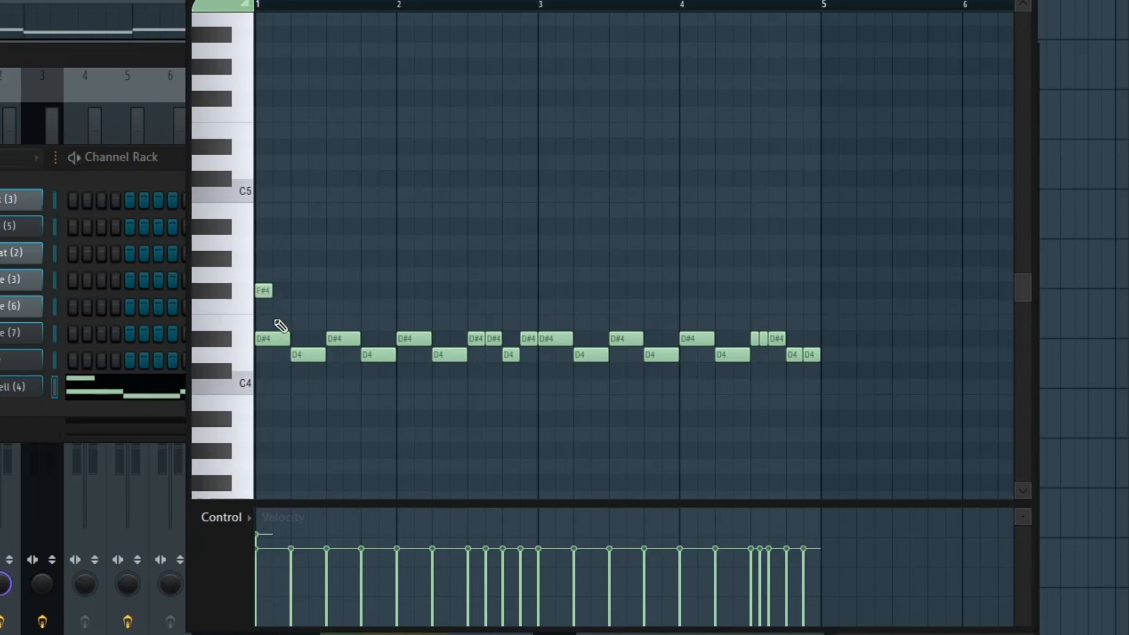
pyautogui.click(276, 304)
pyautogui.rightClick(285, 306)
pyautogui.rightClick(265, 292)
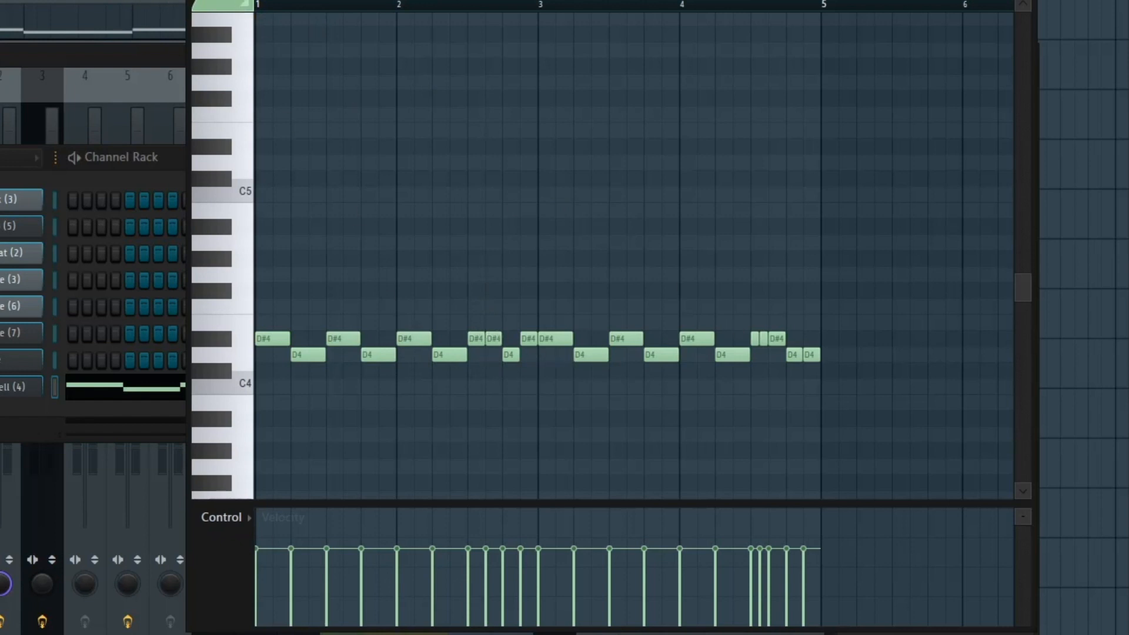
# Stop playback and split Pattern 15 into separate patterns by channel
pyautogui.press('space')
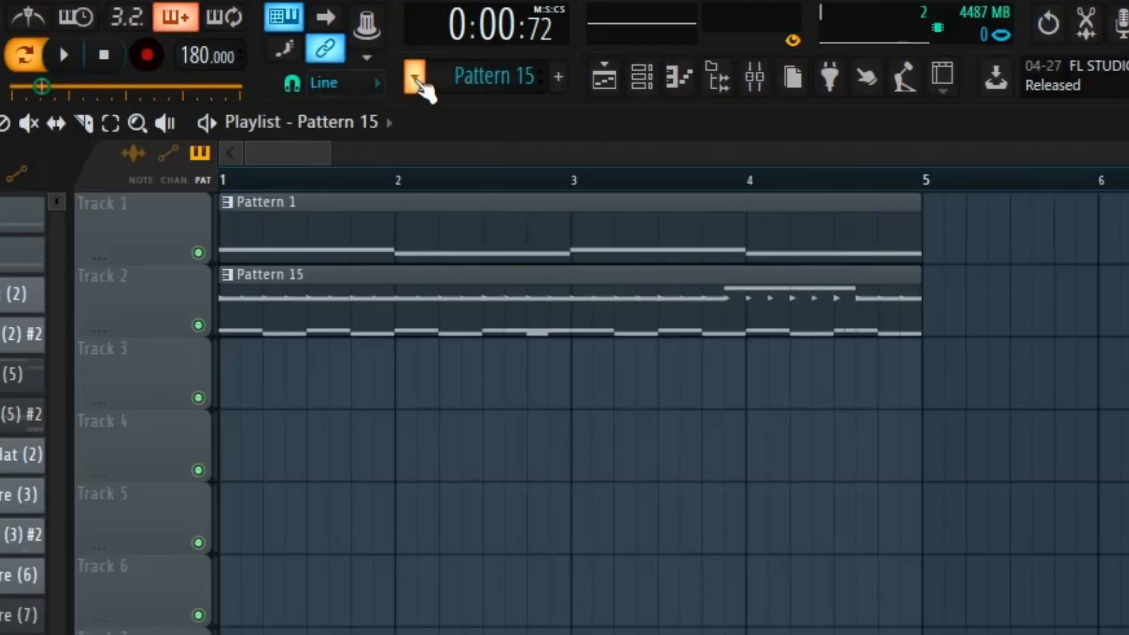
pyautogui.click(415, 81)
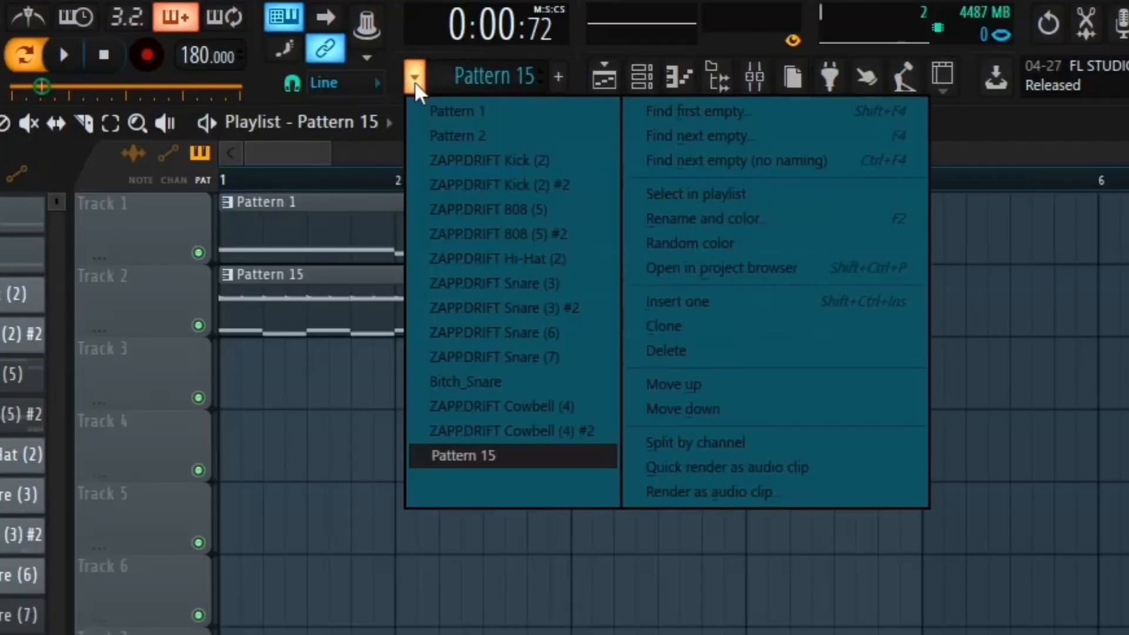
pyautogui.click(682, 442)
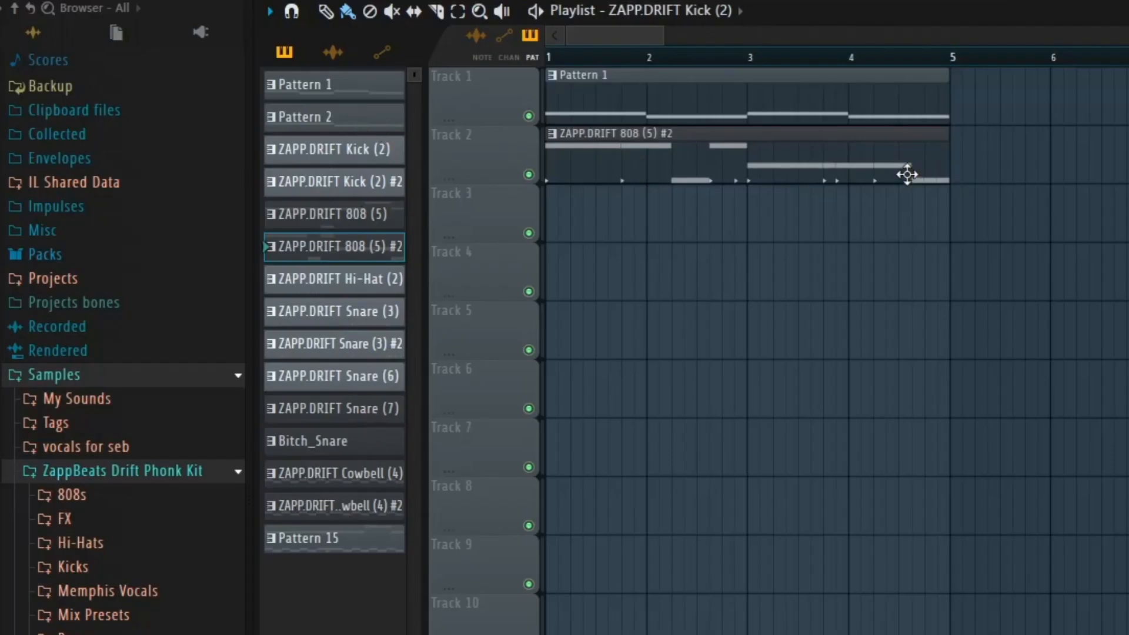
# Delete the ZAPP.DRIFT 808 (5) #2 clip from Track 2 and add the selected split drum, 808 and cowbell patterns to the playlist
pyautogui.rightClick(824, 167)
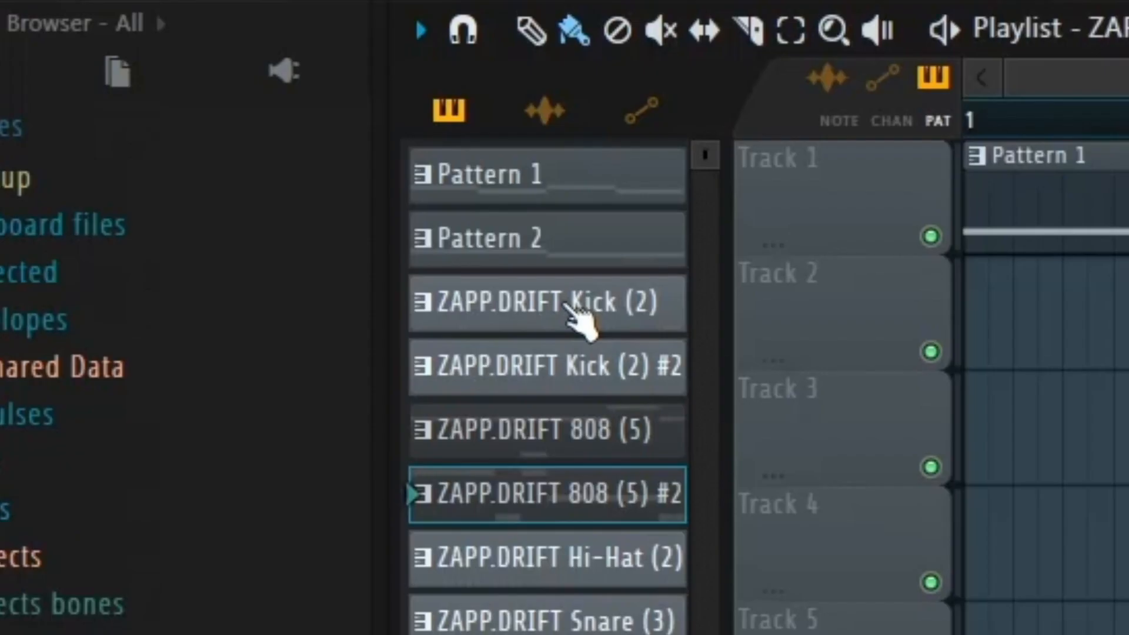
pyautogui.click(348, 152)
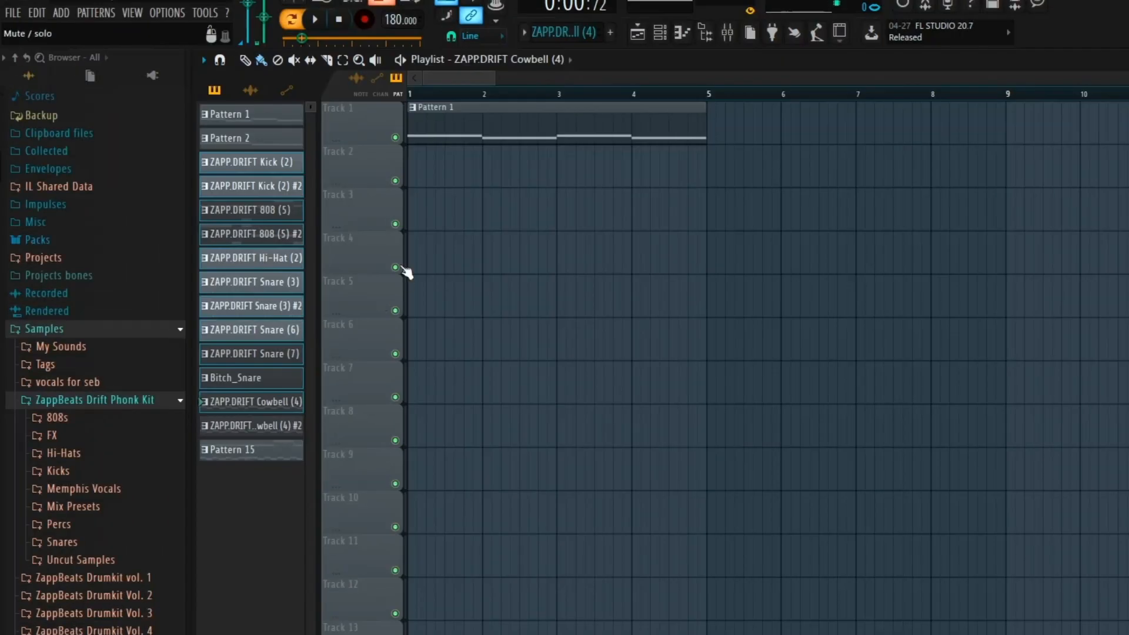
pyautogui.moveTo(253, 219); pyautogui.dragTo(345, 157)
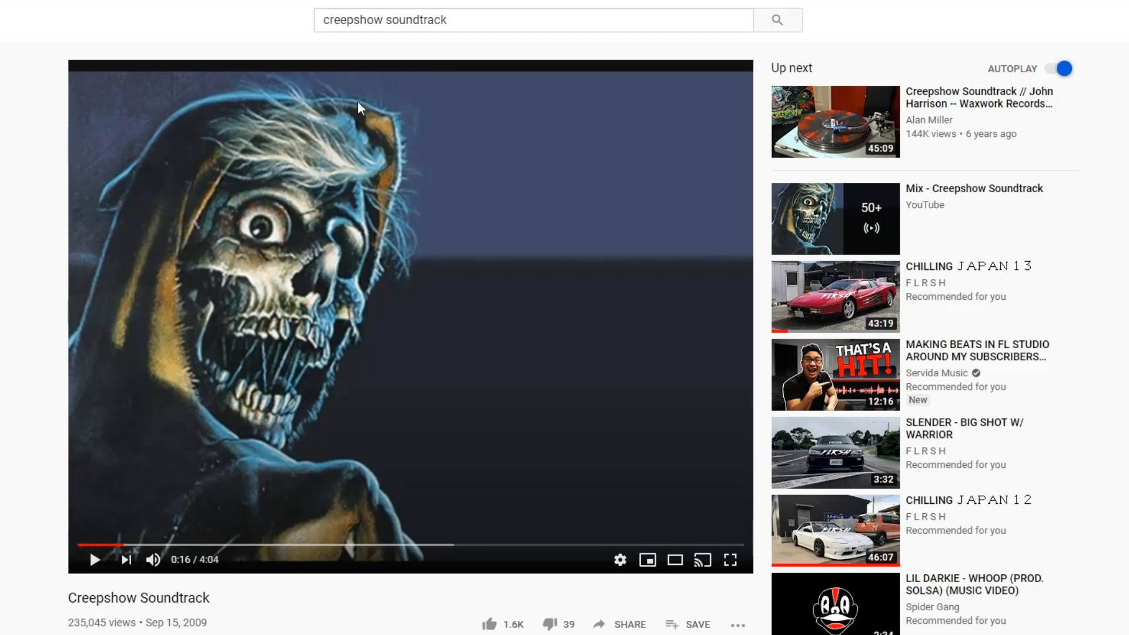
# Switch to YouTube, search for "memhpis vocal" and browse the results
pyautogui.click(416, 13)
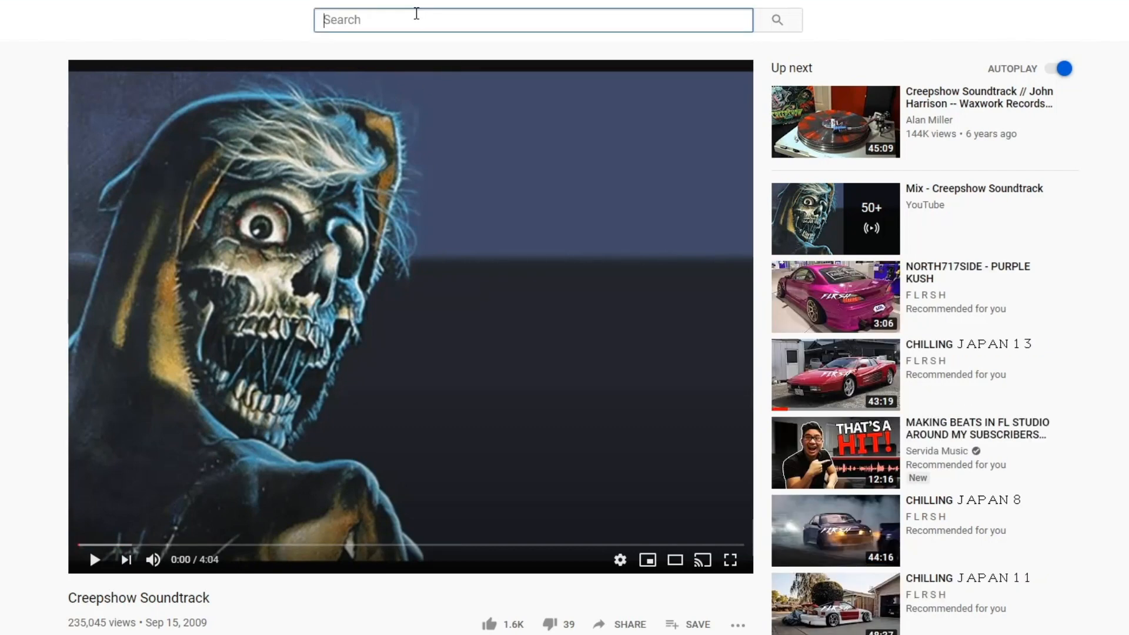
pyautogui.write('memhpis vocal')
pyautogui.press('Return')
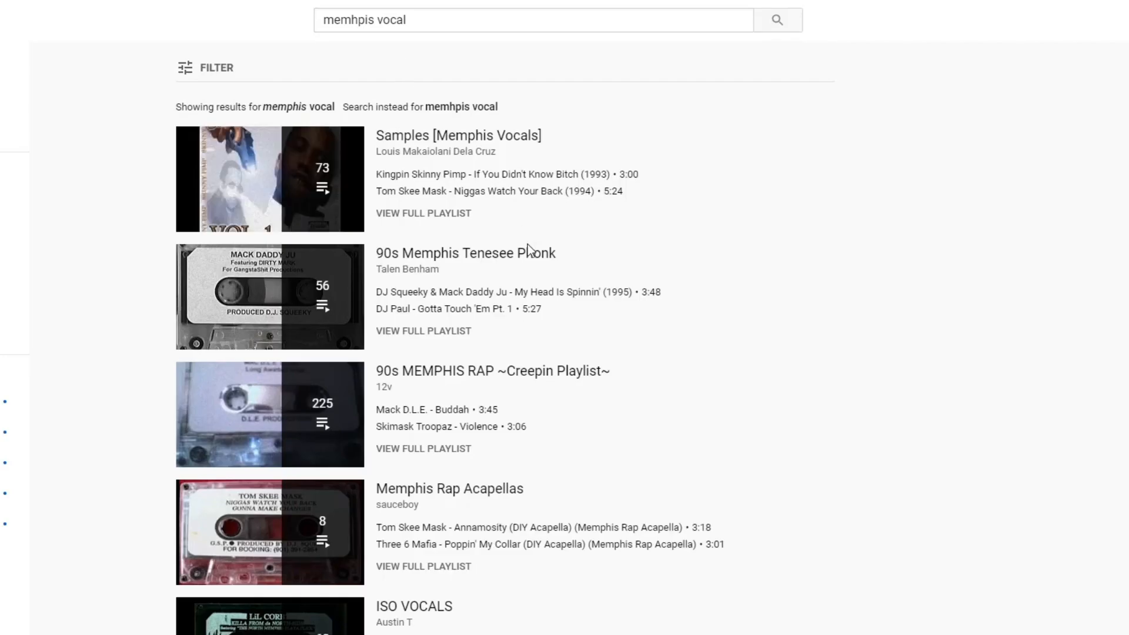
pyautogui.scroll(-2, 492, 222)
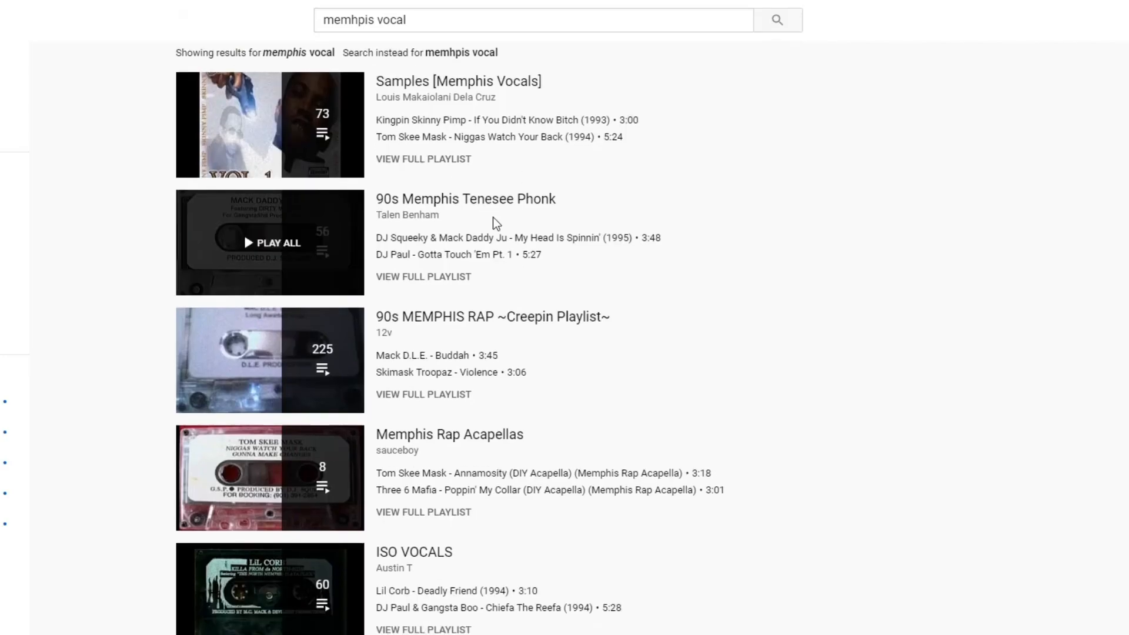
# Open the DJ Squeeky & Mack Daddy Ju track from the 90s Memphis Tenesee Phonk playlist and check its video page
pyautogui.click(460, 179)
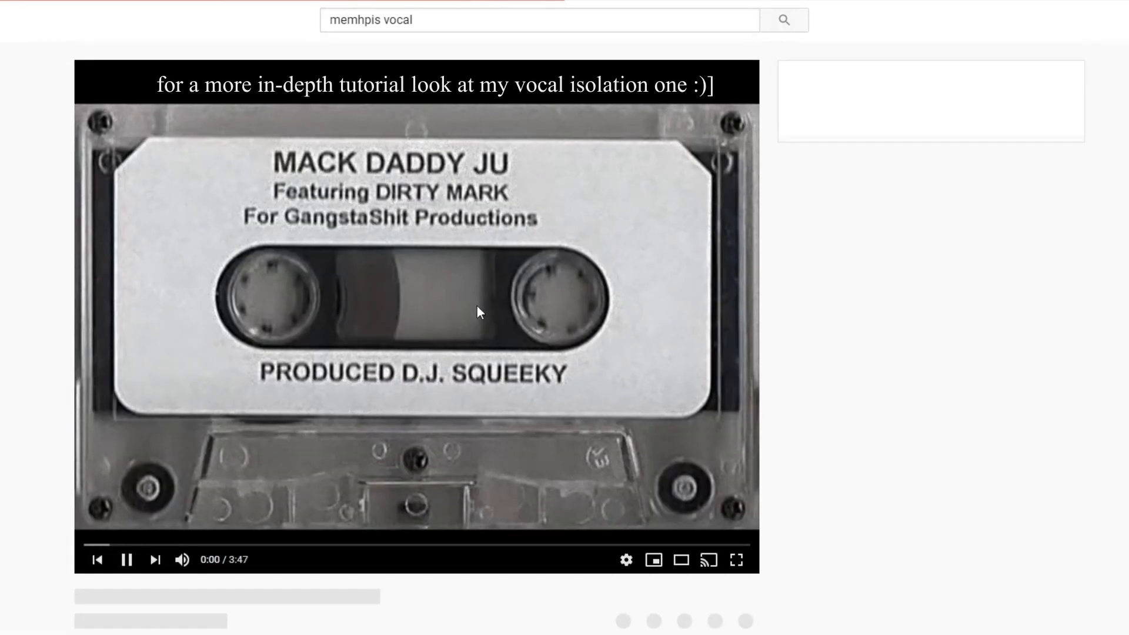
pyautogui.click(477, 311)
pyautogui.scroll(-20, 936, 250)
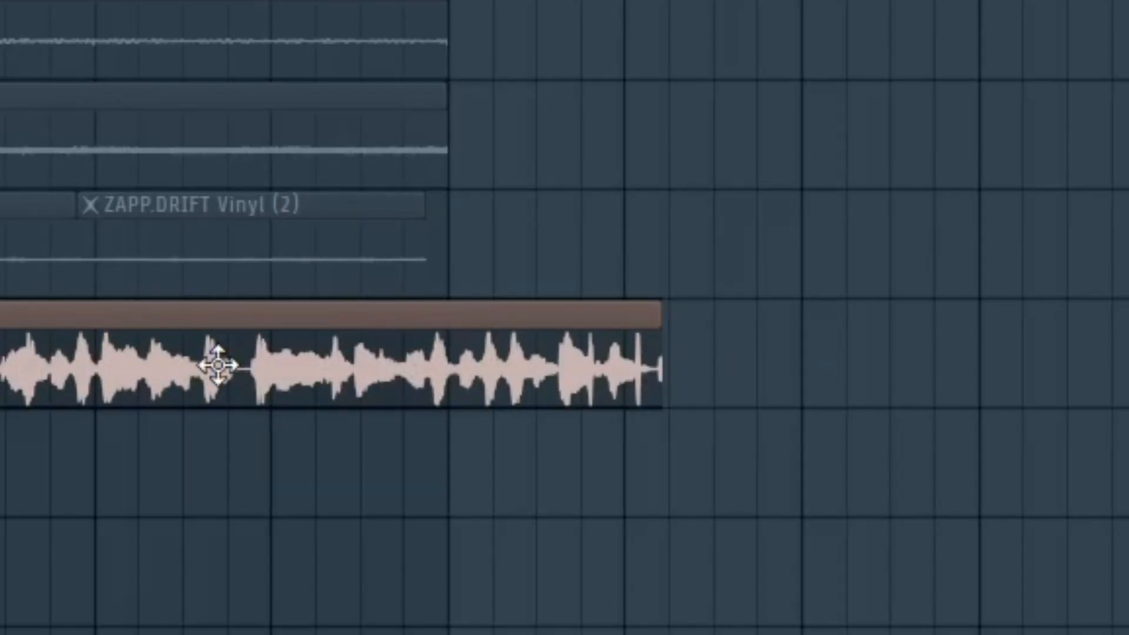
# Switch to FL Studio, open the vocal audio clip's settings from the playlist, and open Edison on the mixer's Master track
pyautogui.doubleClick(218, 366)
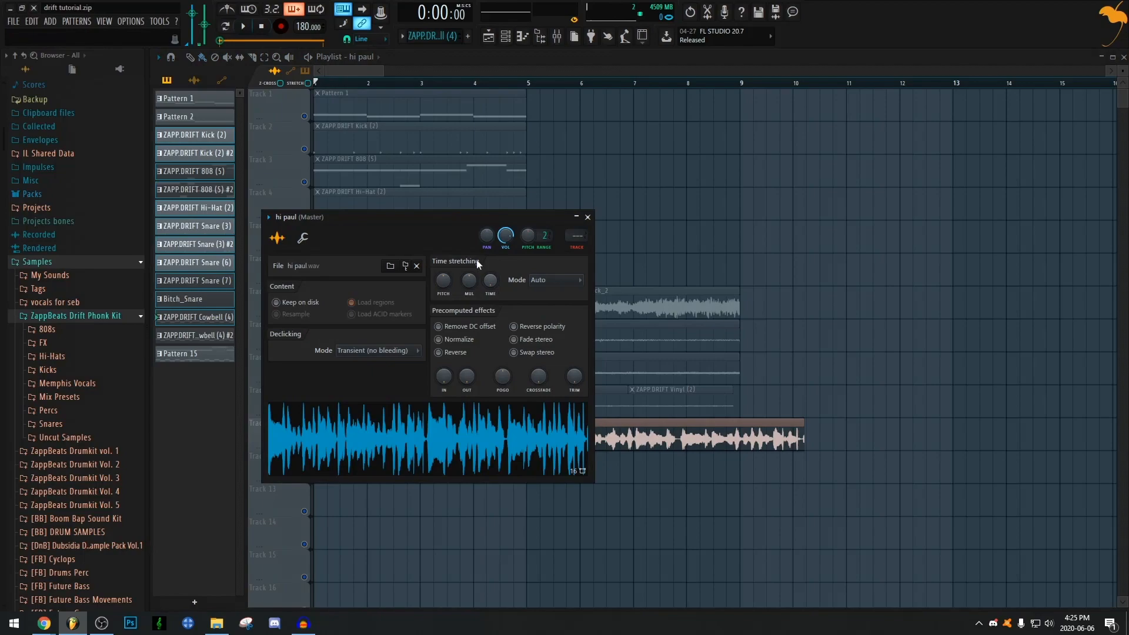
pyautogui.moveTo(462, 225); pyautogui.dragTo(921, 149)
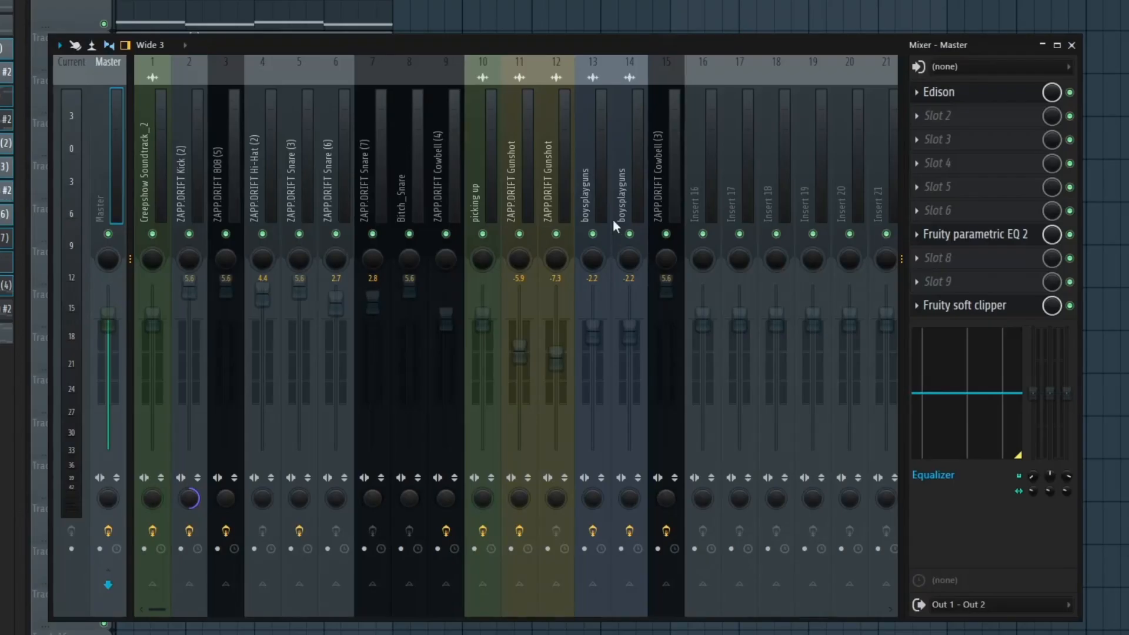
pyautogui.click(488, 159)
pyautogui.click(976, 93)
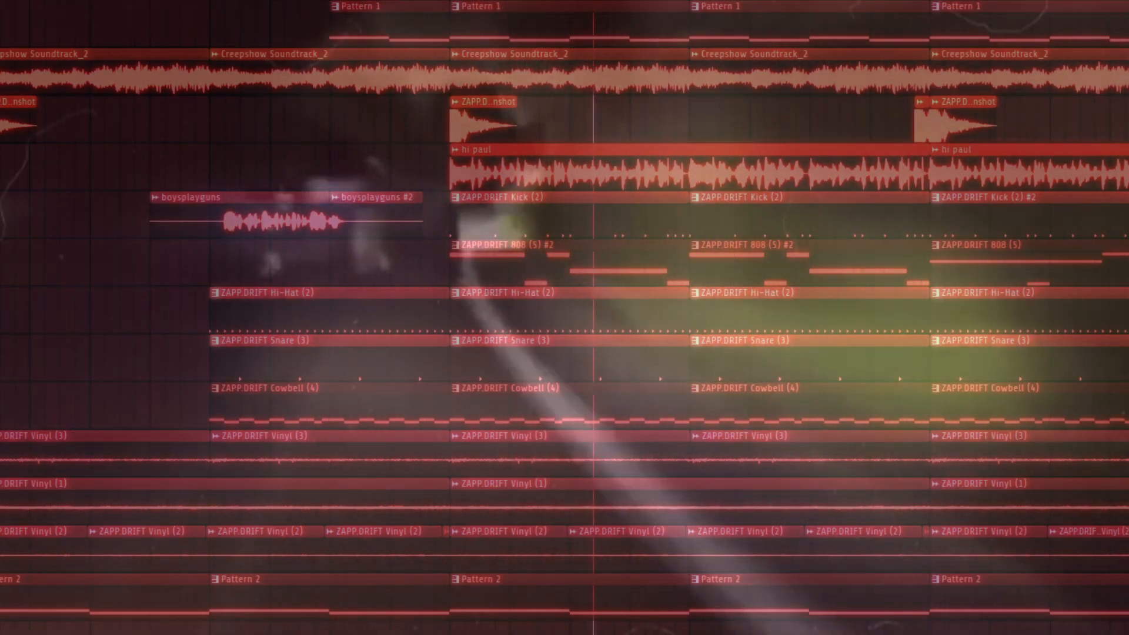
pyautogui.scroll(-1, 565, 318)
pyautogui.scroll(1, 565, 317)
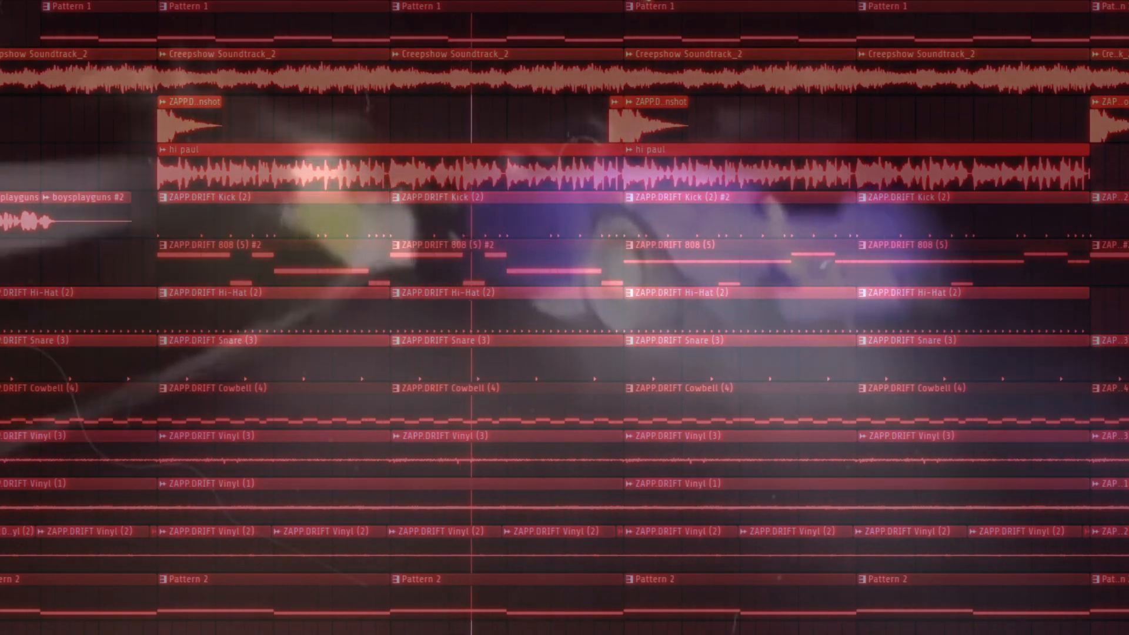
pyautogui.scroll(-1, 565, 318)
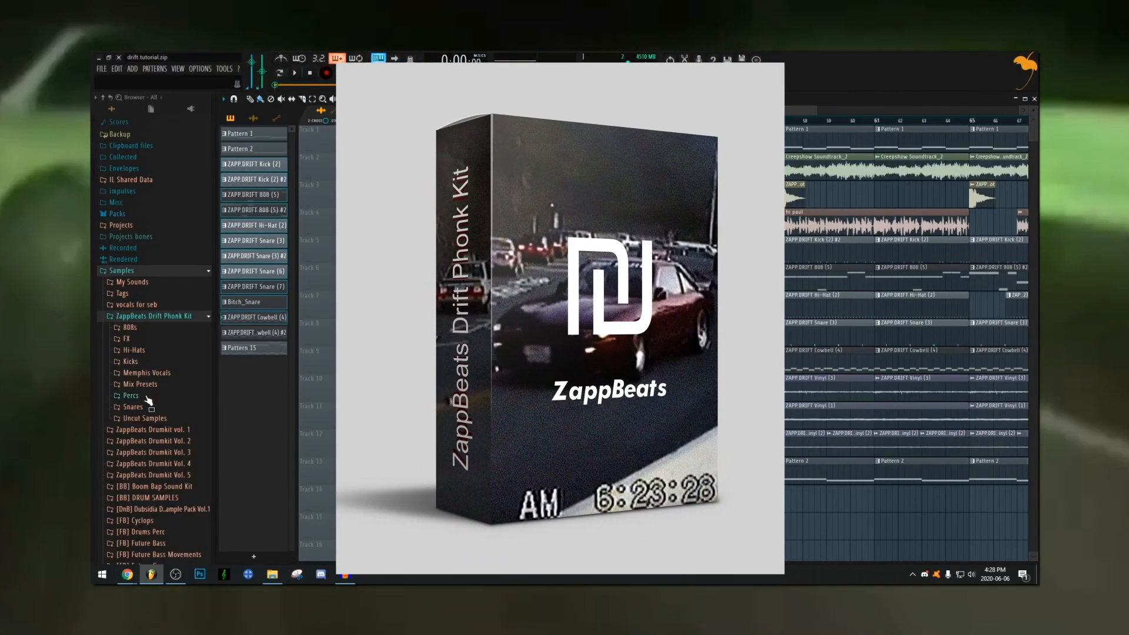
# Look through the Percs, Kicks, Hi-Hats and 808s folders of the ZappBeats Drift Phonk Kit in the sample browser
pyautogui.click(146, 396)
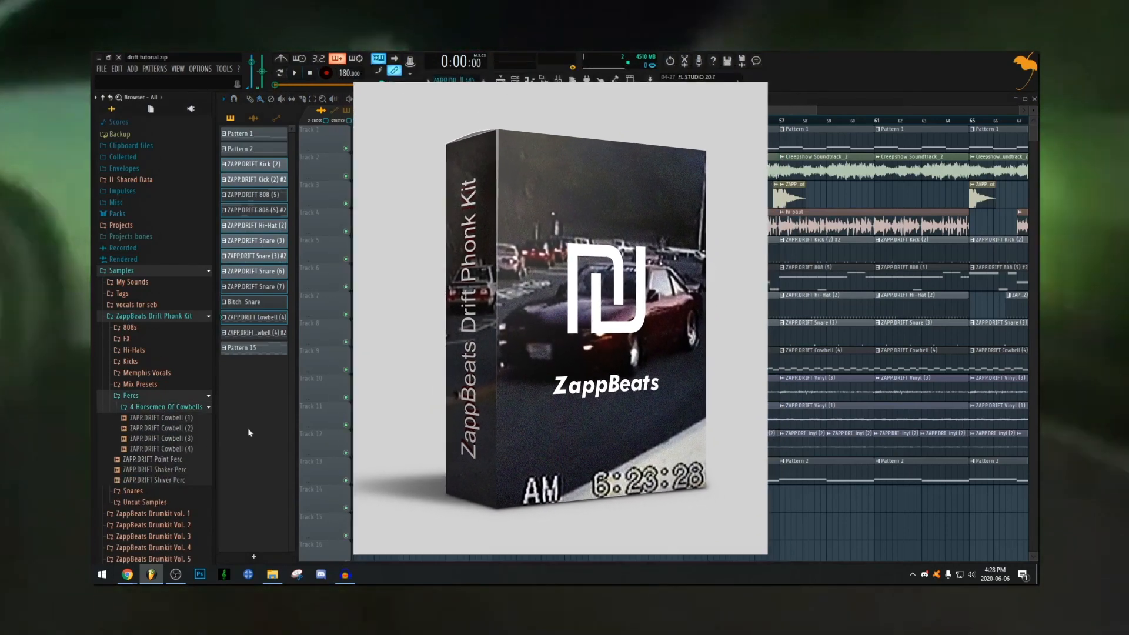
pyautogui.click(176, 361)
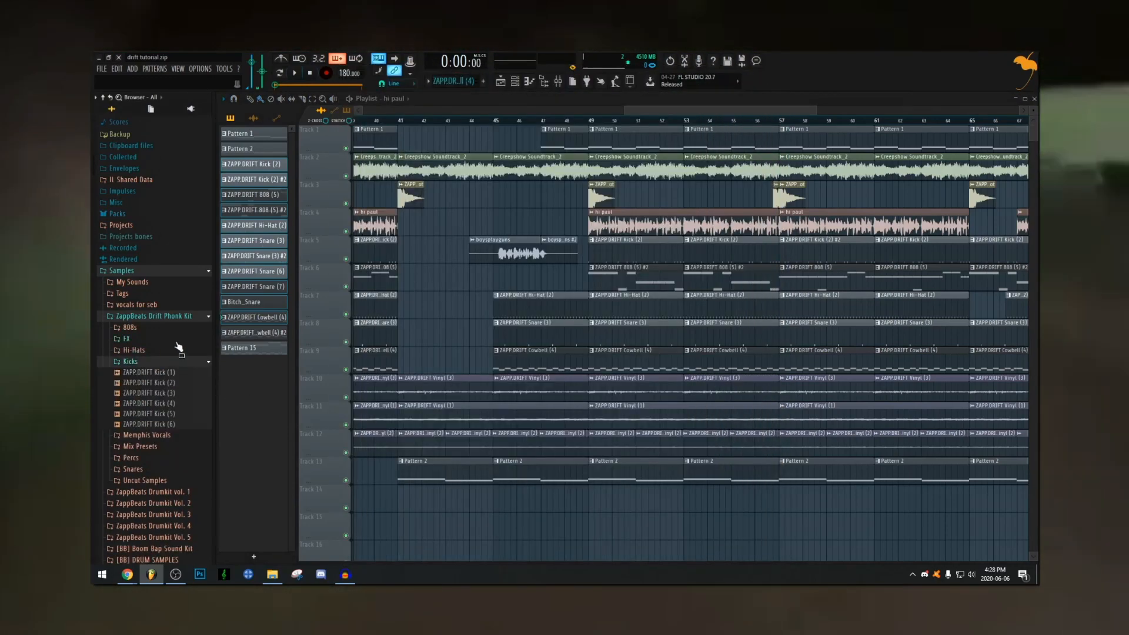
pyautogui.click(176, 349)
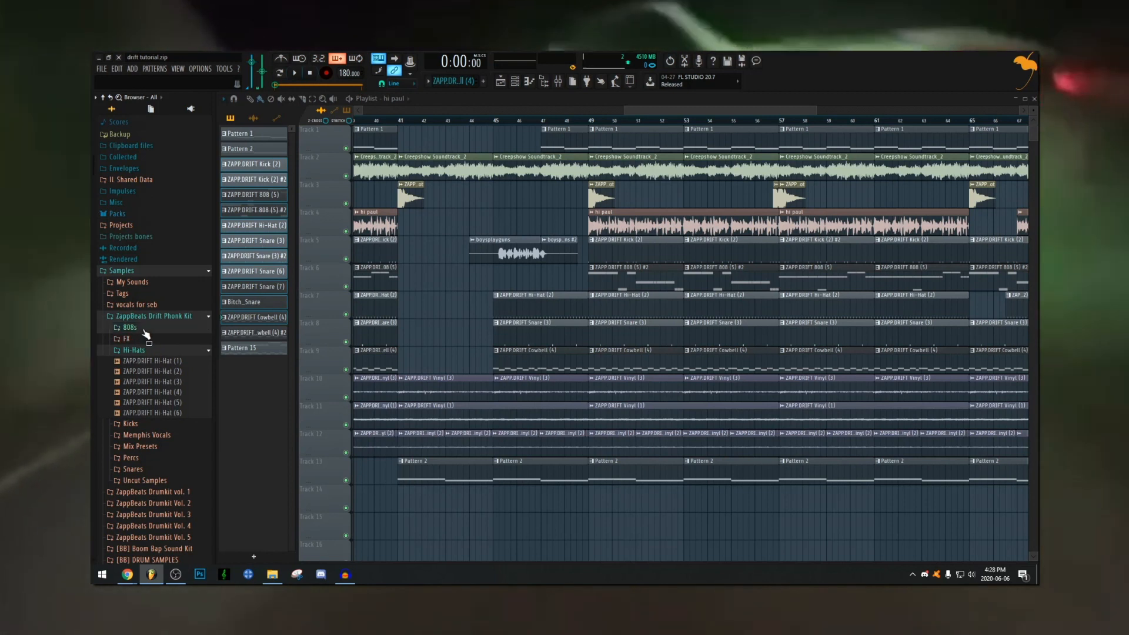
pyautogui.click(144, 331)
pyautogui.scroll(-2, 657, 198)
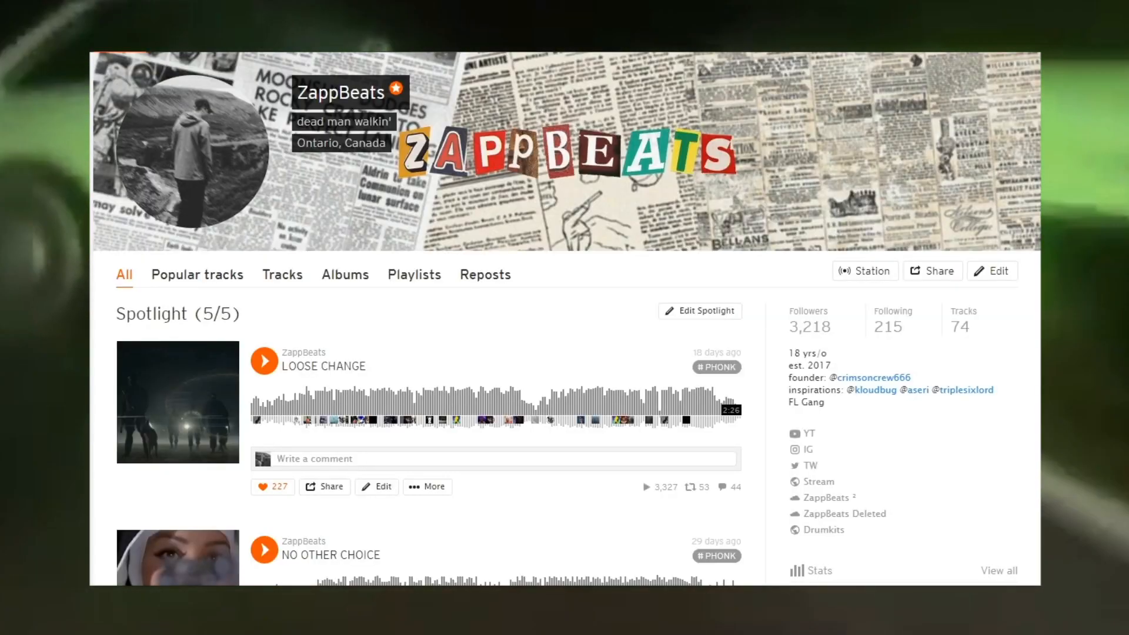
# Switch to SoundCloud and look through the spotlight and recent tracks on the ZappBeats profile
pyautogui.scroll(-6, 565, 318)
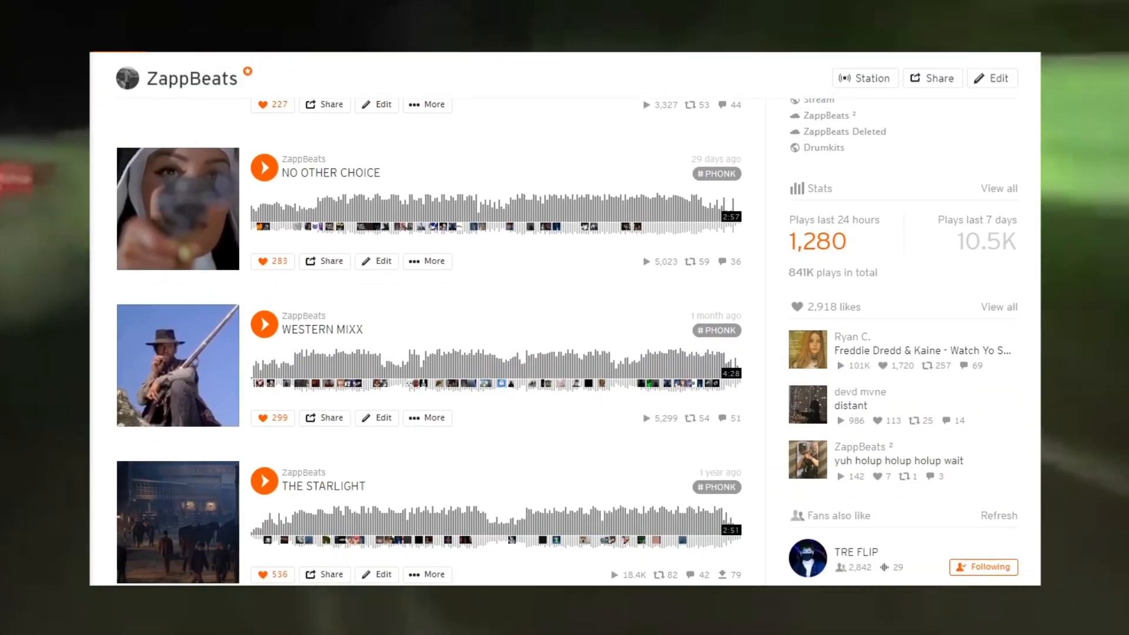
pyautogui.scroll(-10, 429, 341)
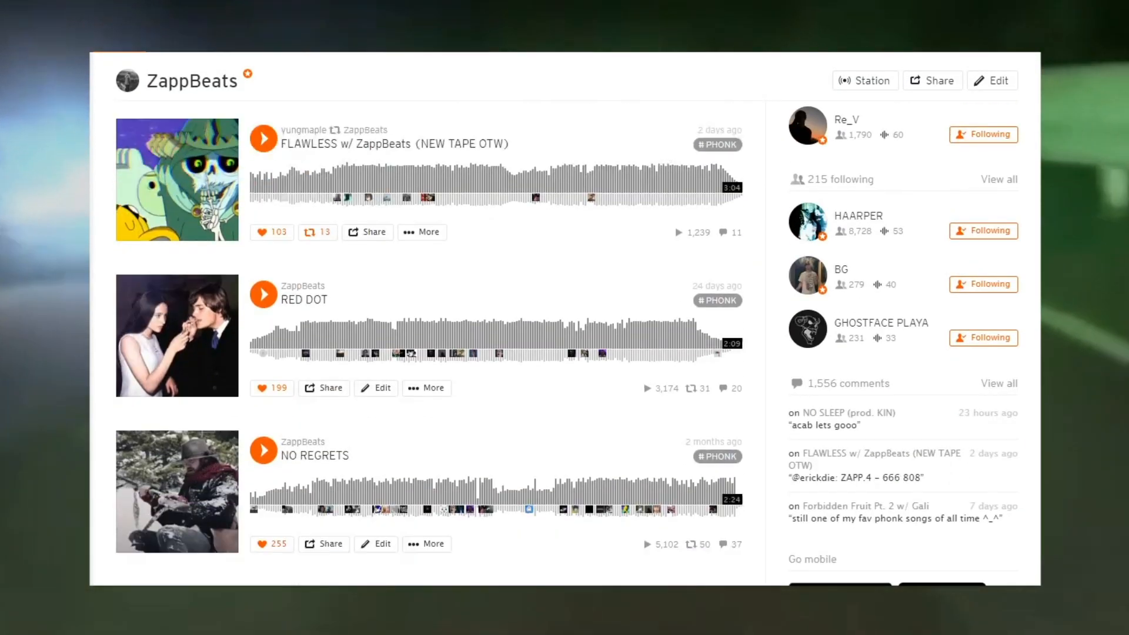
pyautogui.scroll(-13, 430, 342)
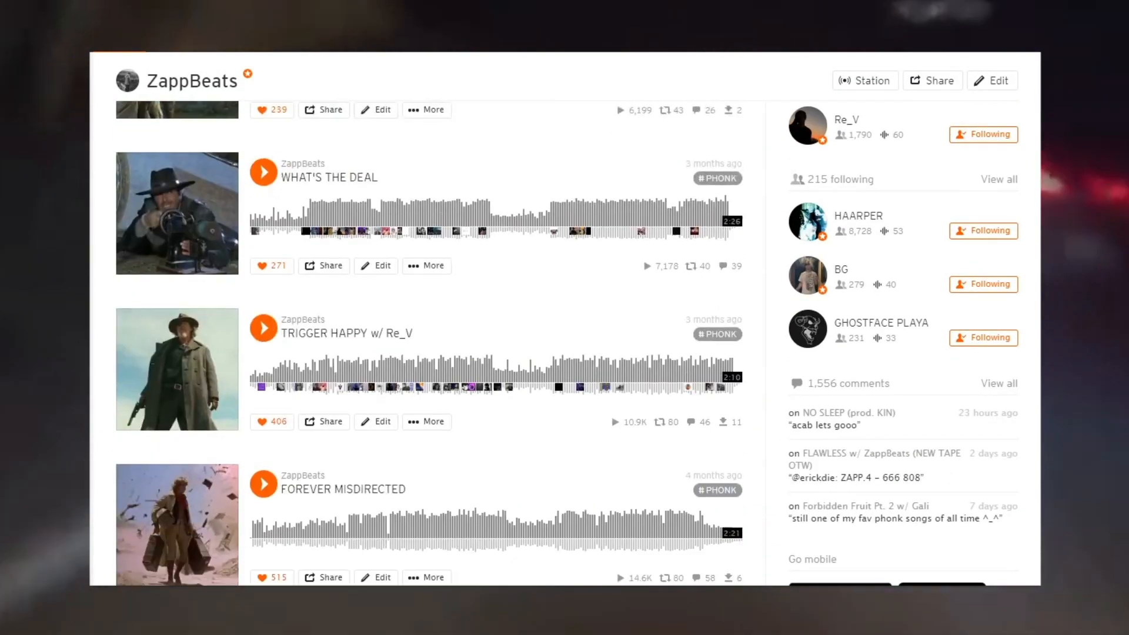
pyautogui.scroll(-2, 430, 341)
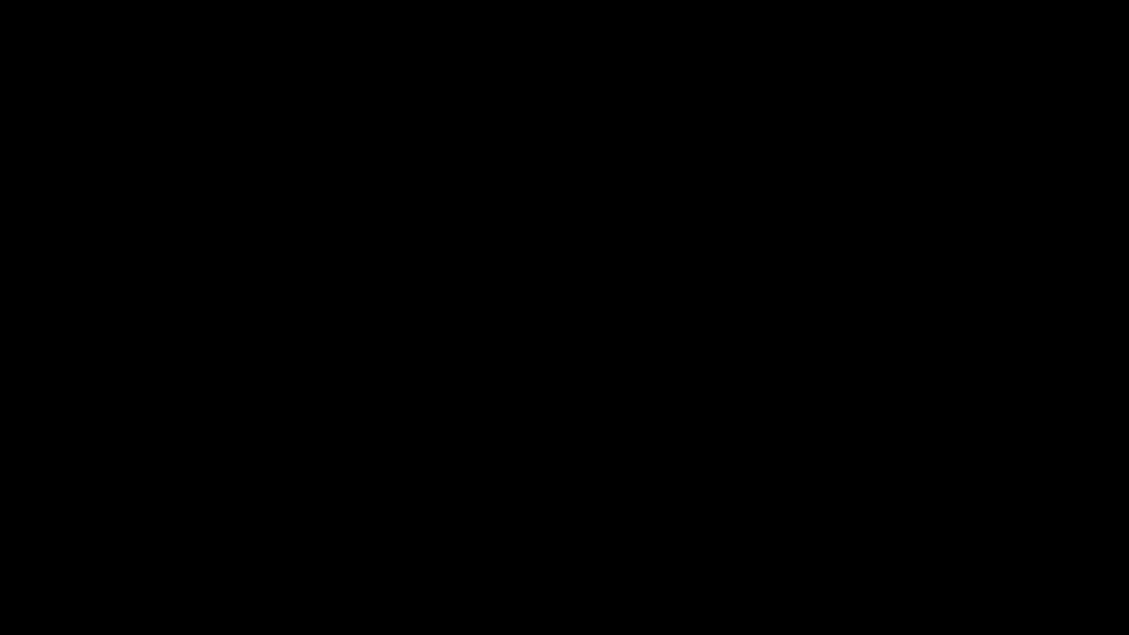